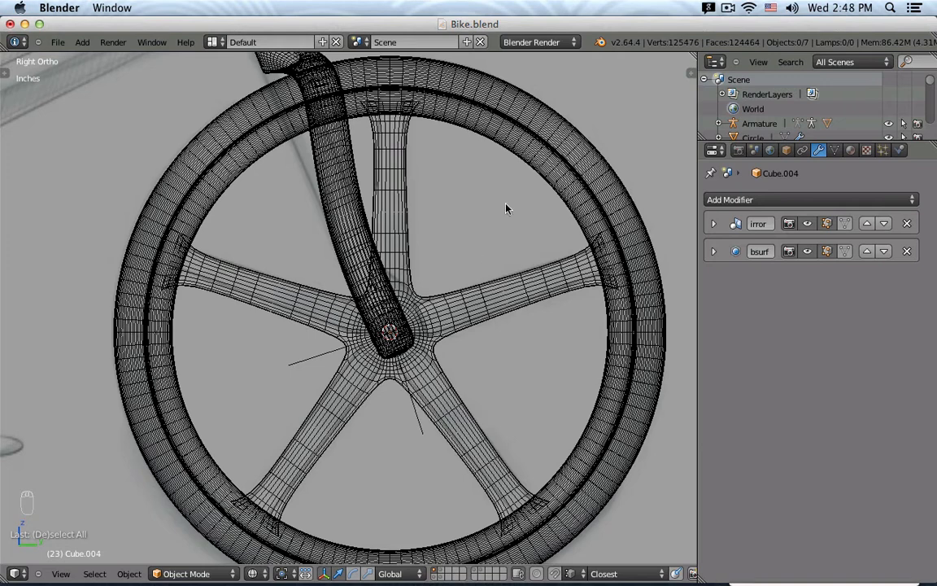
Add a cylinder mesh at the centre of the front wheel hub.
{"action": "key", "text": "shift+a"}
{"action": "mouse_move", "coordinate": [509, 205]}
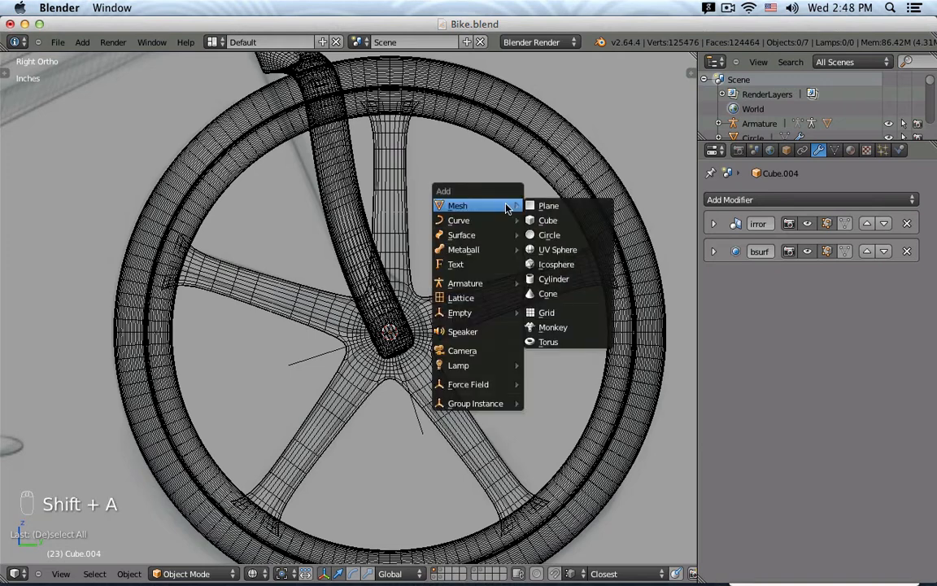
{"action": "left_click", "coordinate": [556, 278]}
{"action": "key", "text": "z"}
{"action": "scroll", "coordinate": [538, 258], "scroll_direction": "down", "scroll_amount": 5}
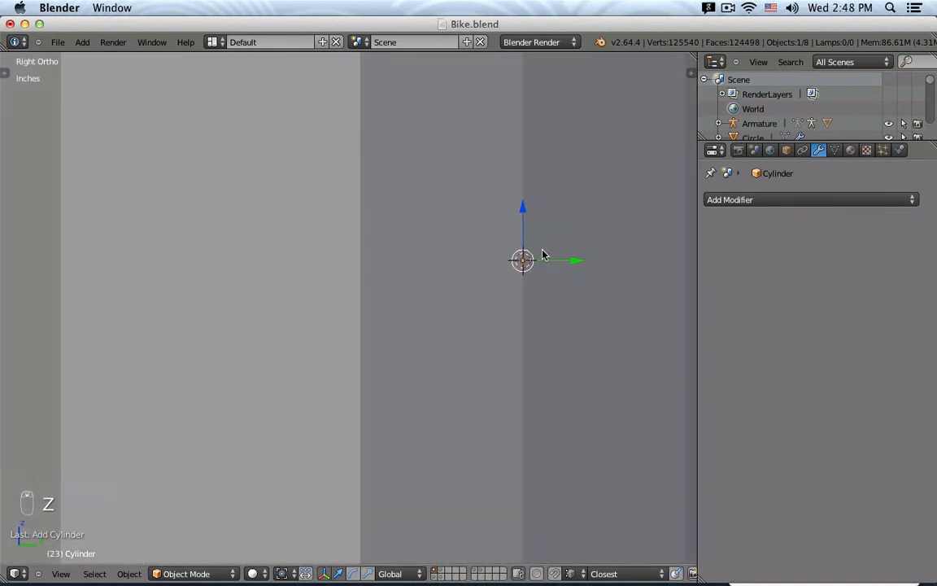
Scale the cylinder's mesh down until it fits within the width of the fork's lower end.
{"action": "key", "text": "z"}
{"action": "key", "text": "Tab"}
{"action": "key", "text": "s"}
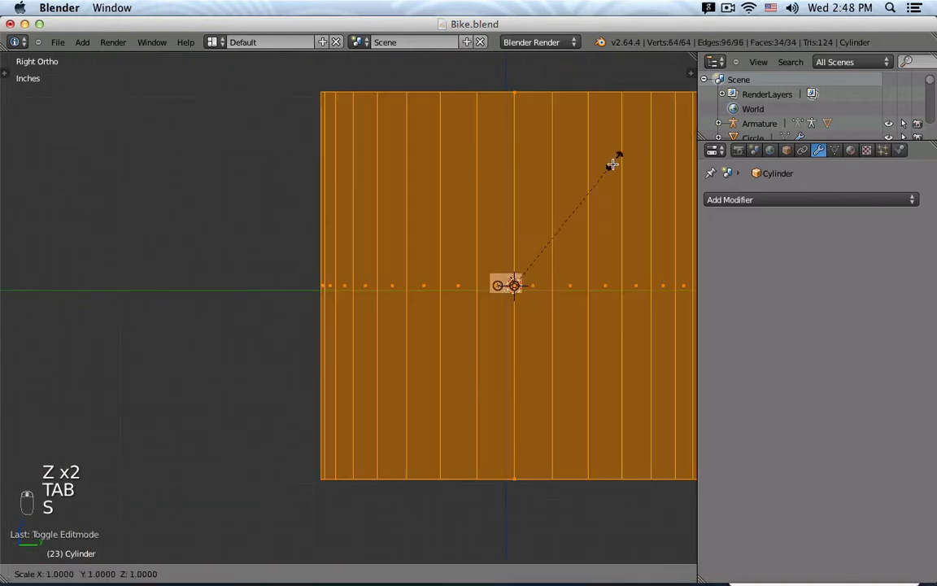
{"action": "left_click", "coordinate": [548, 247]}
{"action": "scroll", "coordinate": [582, 221], "scroll_direction": "up", "scroll_amount": 5}
{"action": "key", "text": "s"}
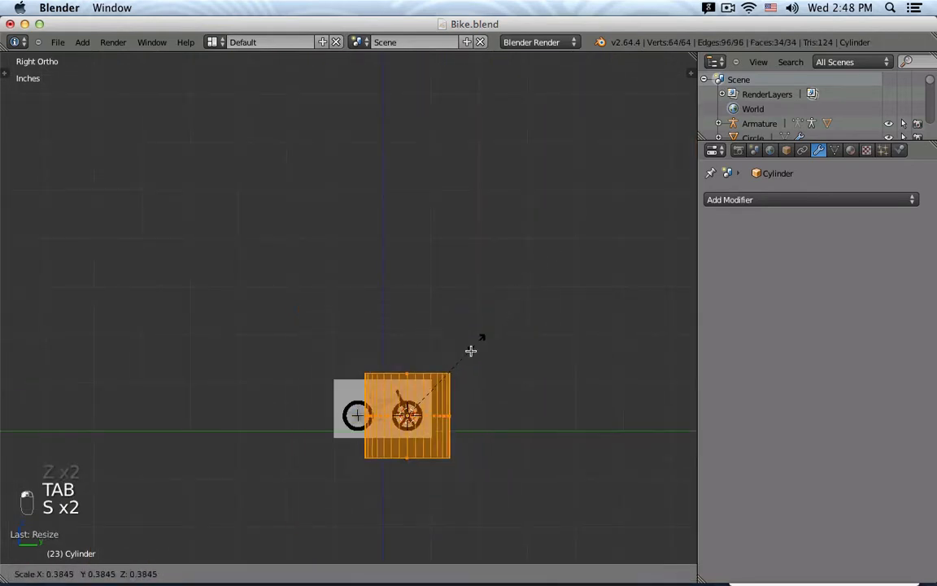
{"action": "left_click", "coordinate": [429, 387]}
{"action": "scroll", "coordinate": [401, 411], "scroll_direction": "up", "scroll_amount": 6}
{"action": "scroll", "coordinate": [400, 412], "scroll_direction": "up", "scroll_amount": 3}
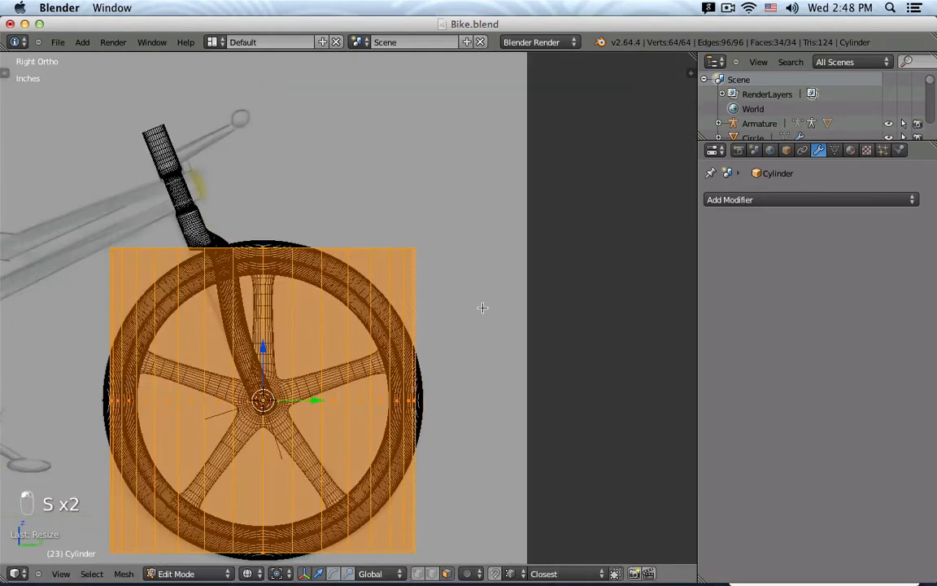
{"action": "key", "text": "s"}
{"action": "left_click", "coordinate": [342, 364]}
{"action": "scroll", "coordinate": [326, 366], "scroll_direction": "up", "scroll_amount": 5}
{"action": "scroll", "coordinate": [325, 366], "scroll_direction": "up", "scroll_amount": 3}
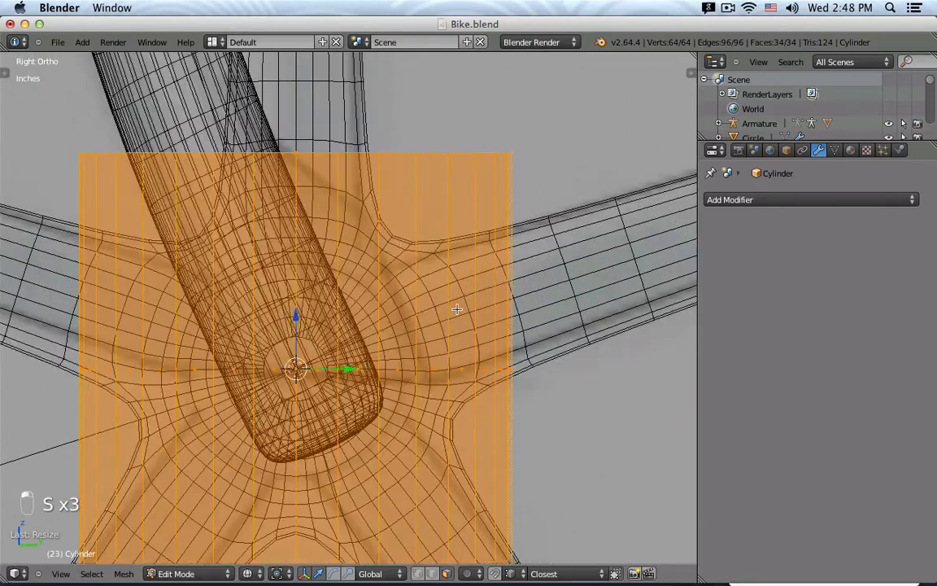
{"action": "key", "text": "s"}
{"action": "left_click", "coordinate": [335, 370]}
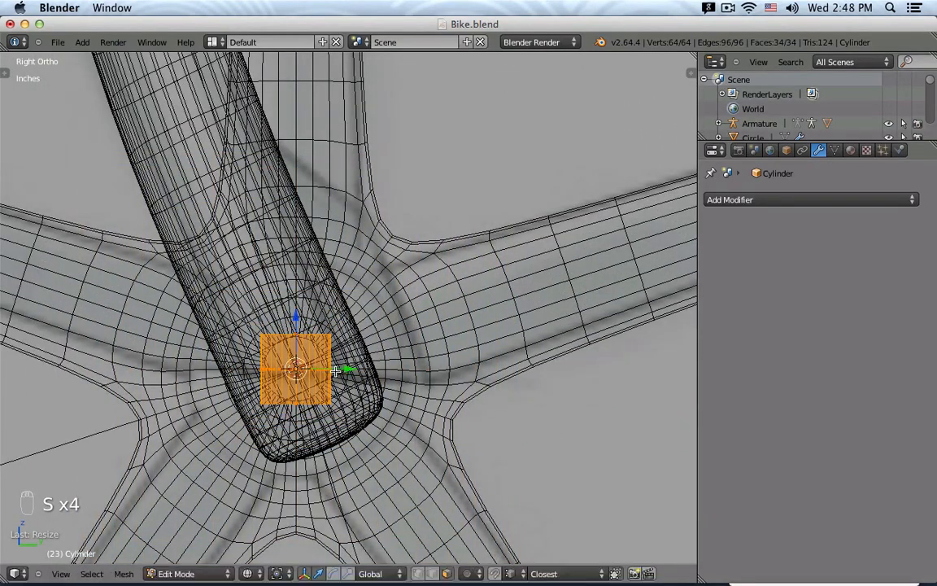
Rotate the cylinder's mesh 90° about the global Y axis.
{"action": "type", "text": "ry"}
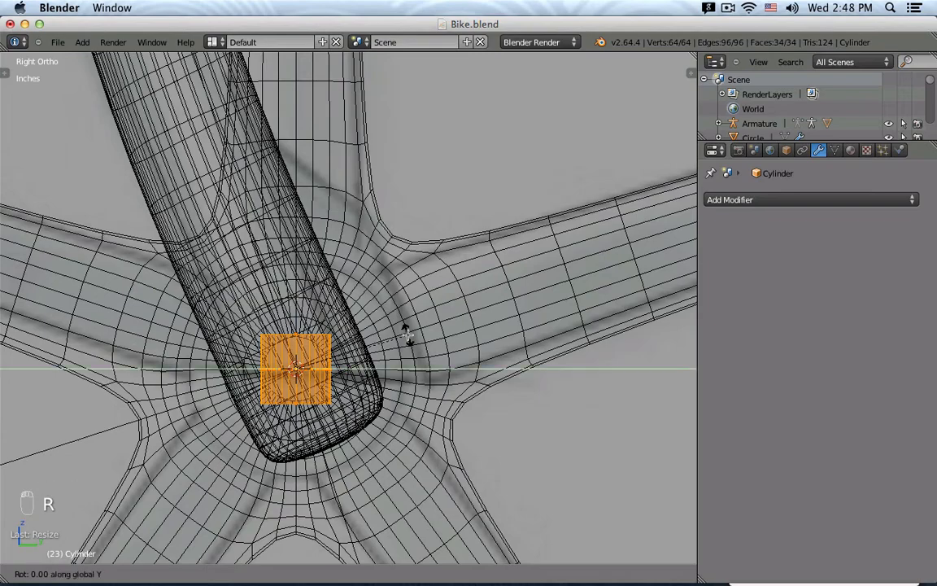
{"action": "type", "text": "90"}
{"action": "key", "text": "Return"}
Stretch the cylinder along the X axis into an axle that extends slightly beyond both fork legs.
{"action": "scroll", "coordinate": [407, 335], "scroll_direction": "down", "scroll_amount": 5}
{"action": "middle_click_drag", "start_coordinate": [408, 335], "coordinate": [439, 315]}
{"action": "scroll", "coordinate": [439, 315], "scroll_direction": "up", "scroll_amount": 4}
{"action": "key", "text": "s"}
{"action": "key", "text": "x"}
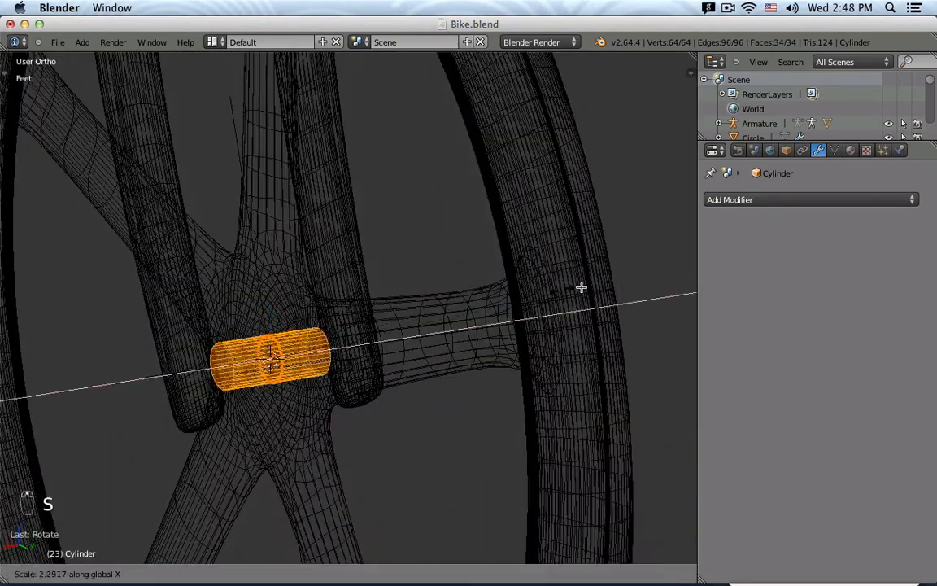
{"action": "left_click", "coordinate": [347, 324]}
{"action": "key", "text": "s"}
{"action": "key", "text": "x"}
{"action": "left_click", "coordinate": [329, 333]}
{"action": "key", "text": "z"}
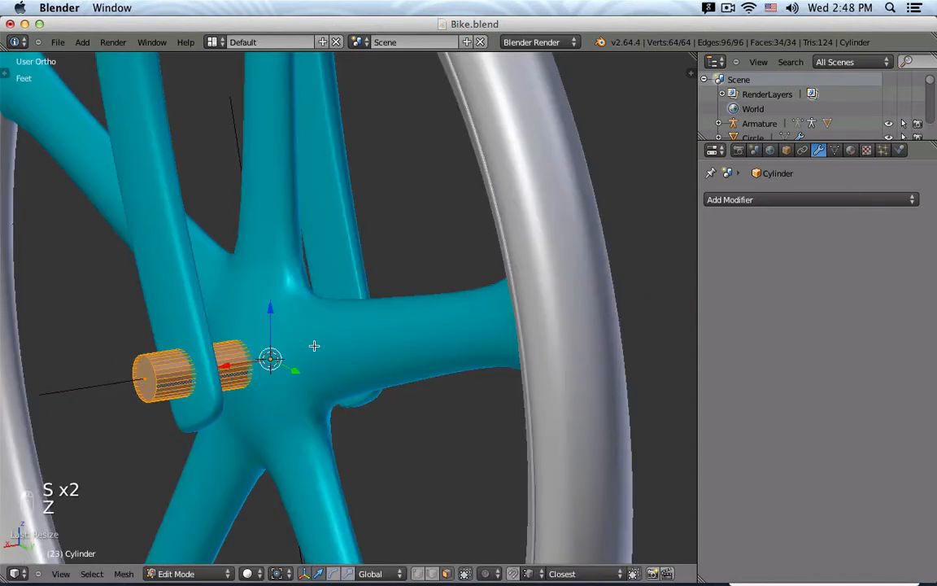
{"action": "key", "text": "s"}
{"action": "left_click", "coordinate": [394, 324]}
{"action": "key", "text": "Tab"}
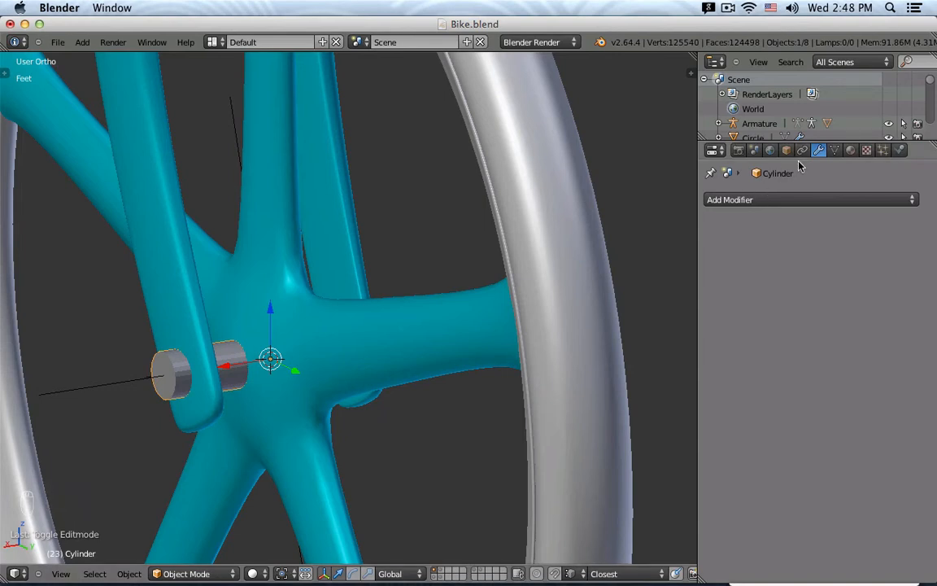
Link the turquoise material of the wheel spokes to the axle cylinder.
{"action": "left_click", "coordinate": [850, 150]}
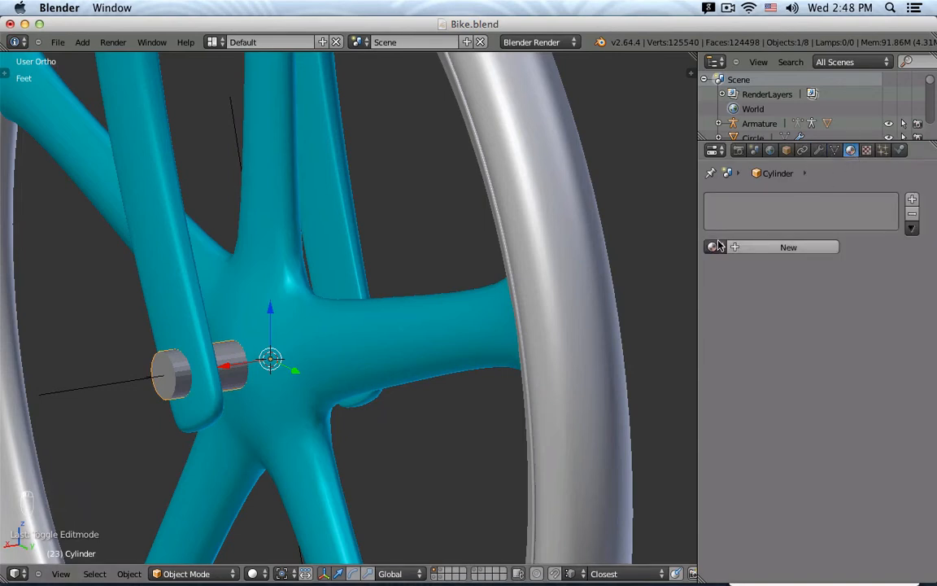
{"action": "right_click", "coordinate": [377, 327], "text": "shift"}
{"action": "key", "text": "ctrl+l"}
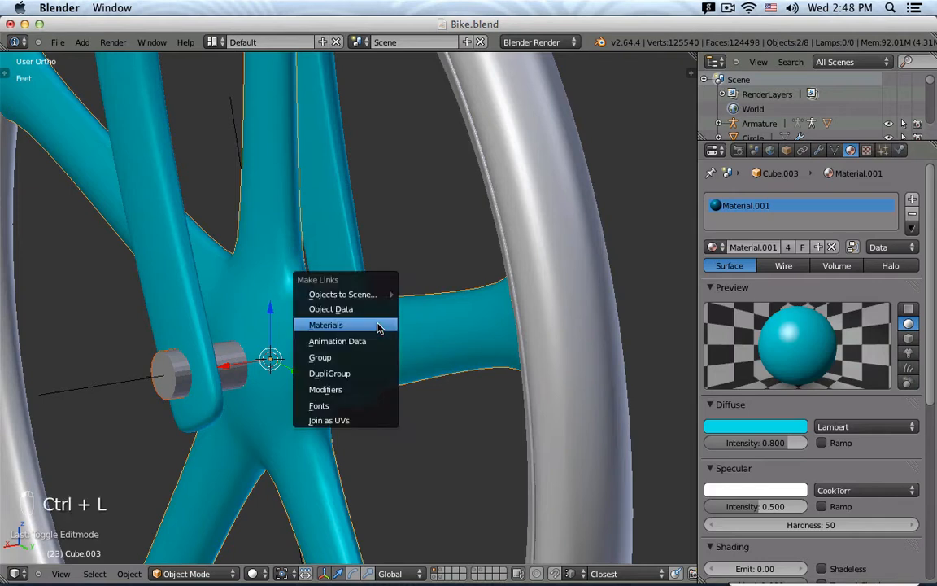
{"action": "left_click", "coordinate": [376, 328]}
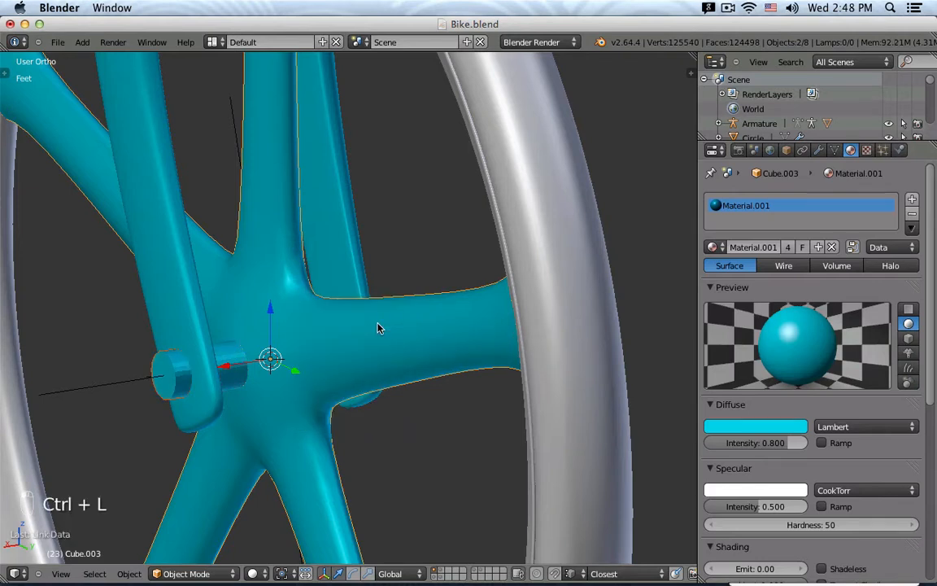
Rename the shared turquoise material to Modeling.
{"action": "left_click", "coordinate": [746, 247]}
{"action": "type", "text": "Modeling"}
{"action": "key", "text": "Return"}
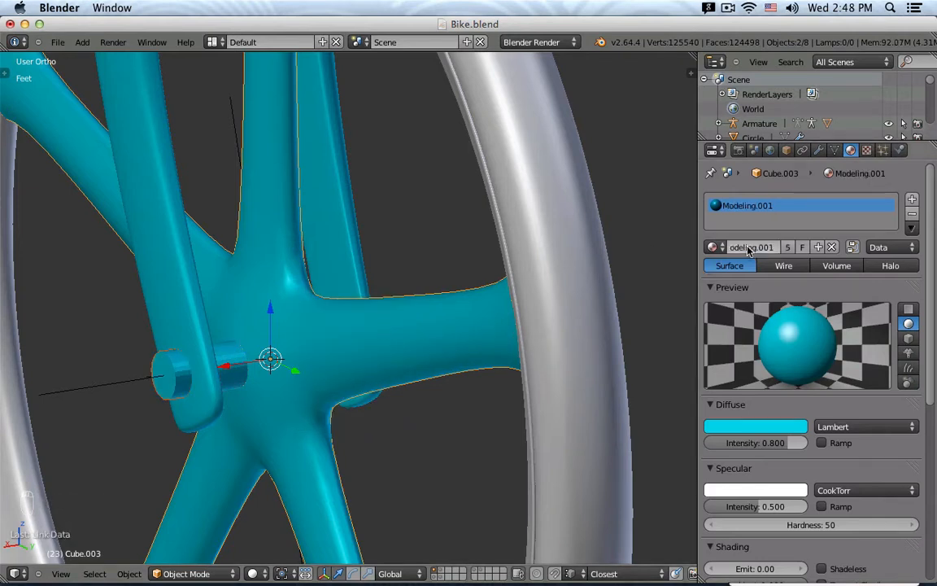
{"action": "left_click", "coordinate": [749, 248]}
{"action": "key", "text": "Return"}
Apply Shade Smooth to the axle cylinder.
{"action": "key", "text": "space"}
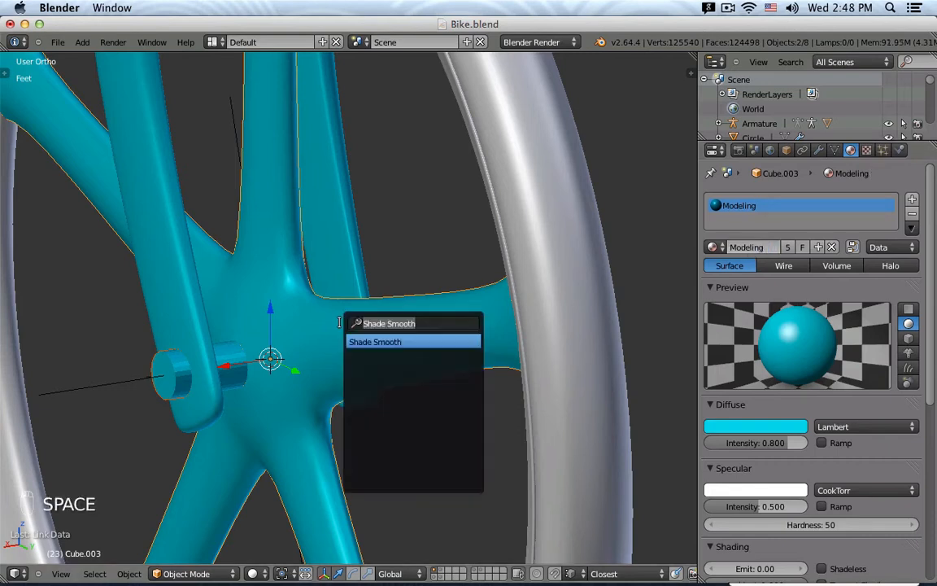
{"action": "key", "text": "Return"}
{"action": "right_click", "coordinate": [162, 396]}
{"action": "key", "text": "space"}
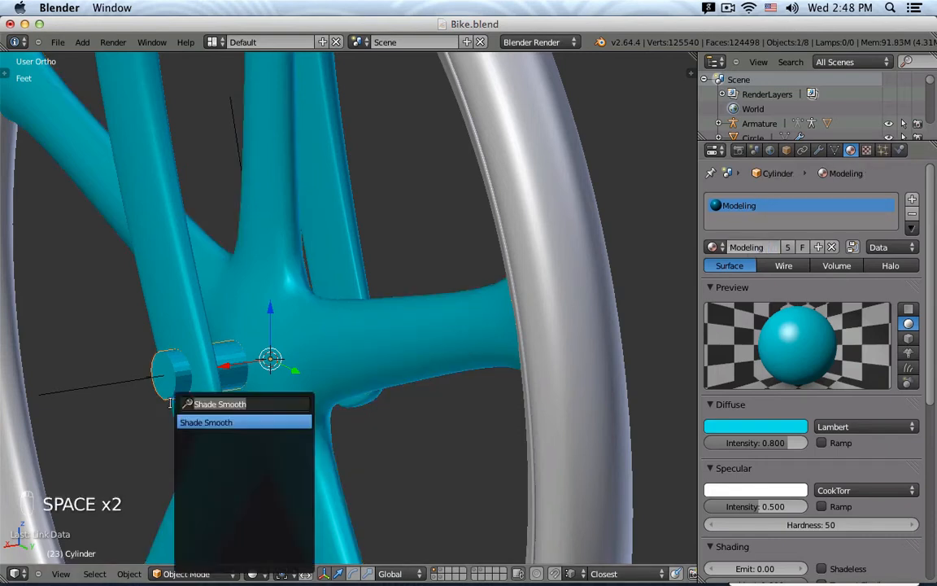
{"action": "key", "text": "Return"}
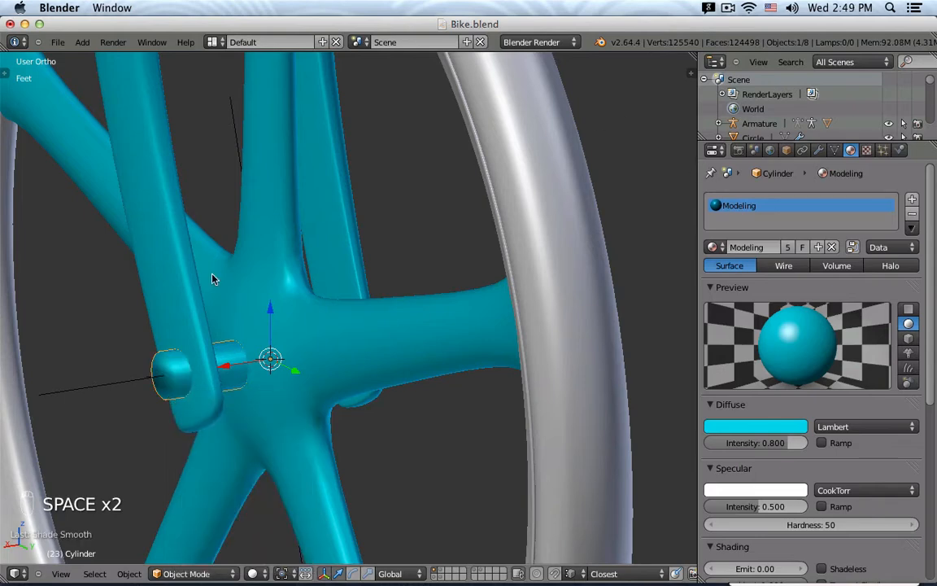
Add an Edge Split modifier to the axle cylinder.
{"action": "scroll", "coordinate": [211, 279], "scroll_direction": "up", "scroll_amount": 8}
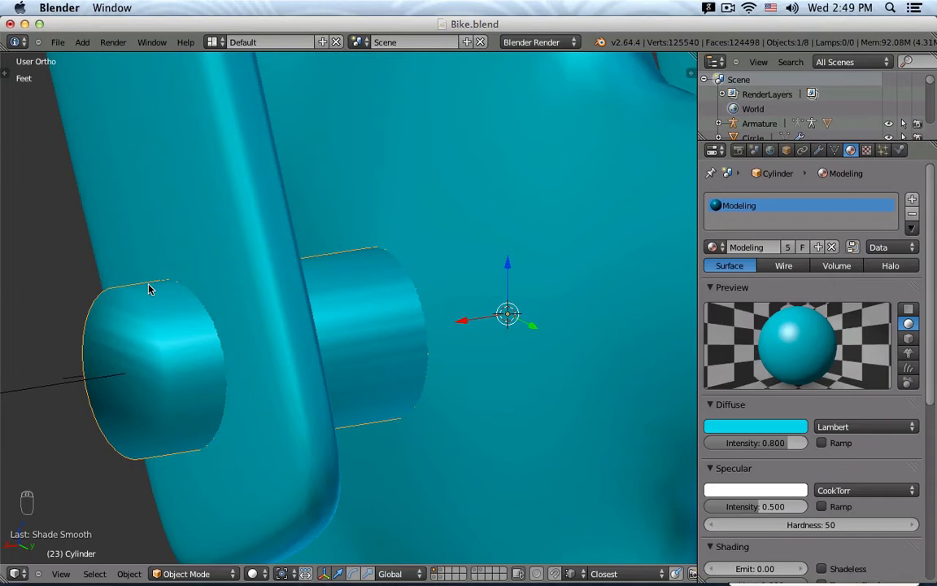
{"action": "middle_click_drag", "start_coordinate": [121, 304], "coordinate": [193, 262]}
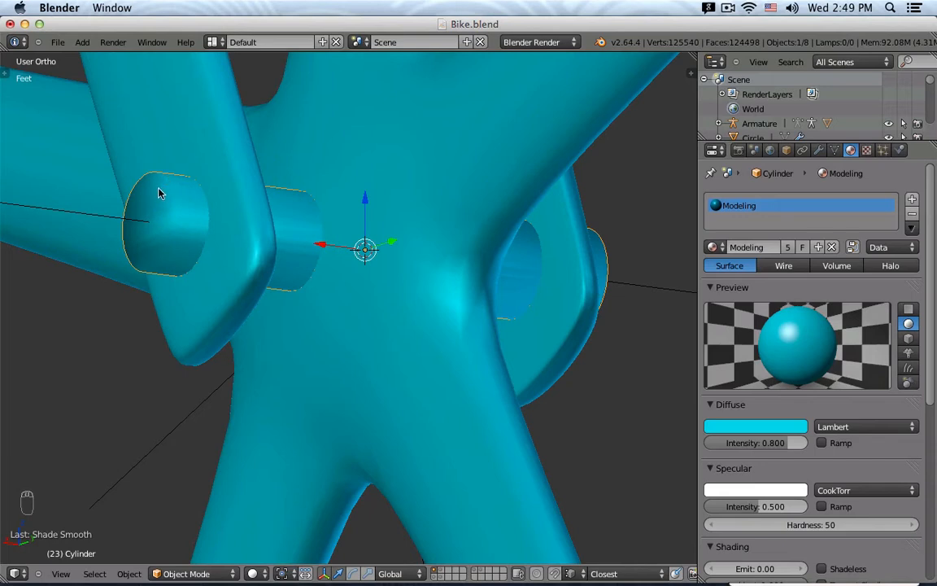
{"action": "key", "text": "Tab"}
{"action": "key", "text": "Tab"}
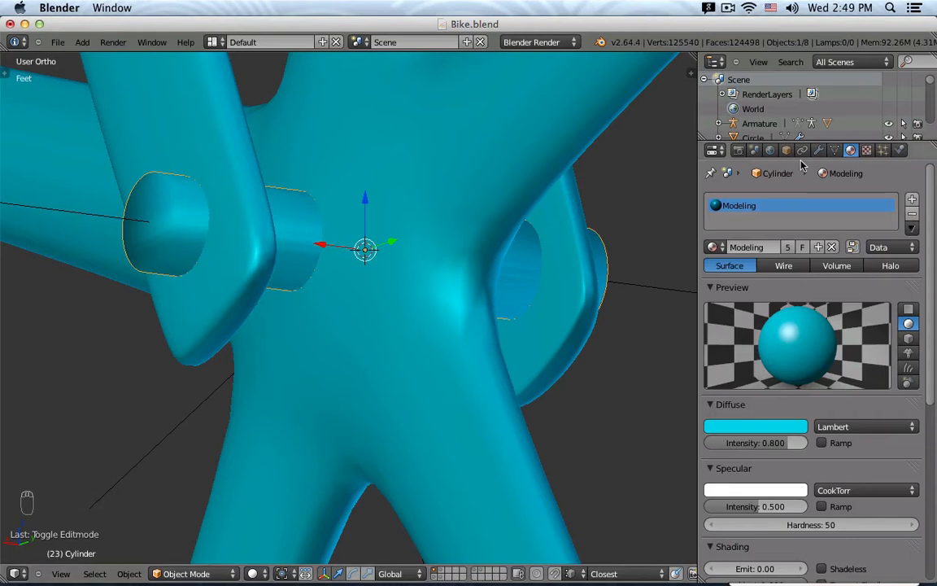
{"action": "left_click", "coordinate": [818, 152]}
{"action": "left_click", "coordinate": [791, 200]}
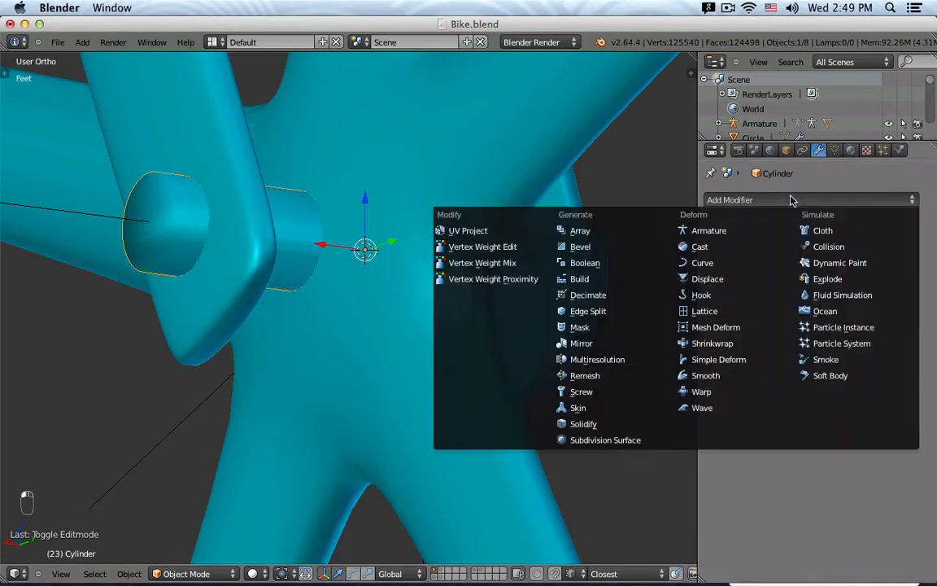
{"action": "left_click", "coordinate": [616, 313]}
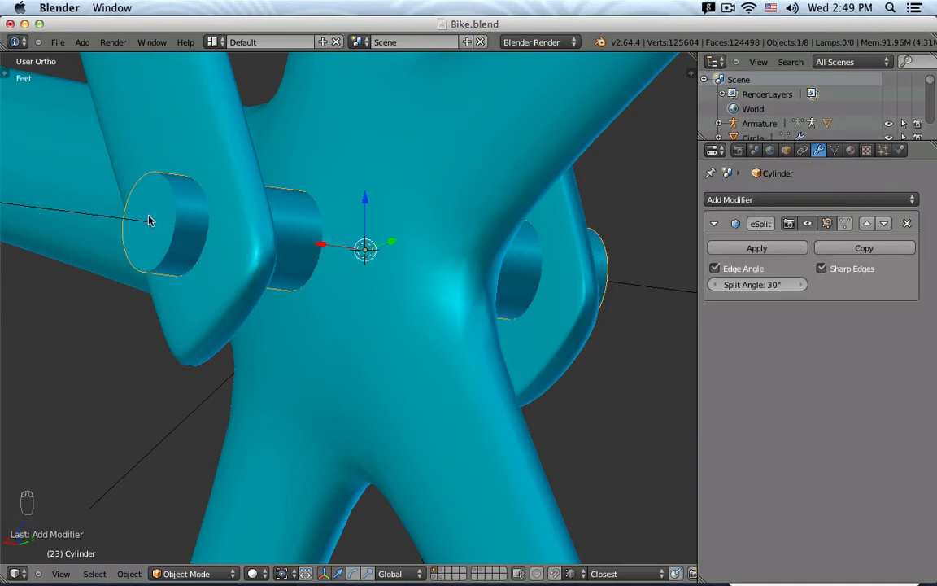
Duplicate the axle cylinder and leave the copy in the same place.
{"action": "scroll", "coordinate": [345, 215], "scroll_direction": "down", "scroll_amount": 5}
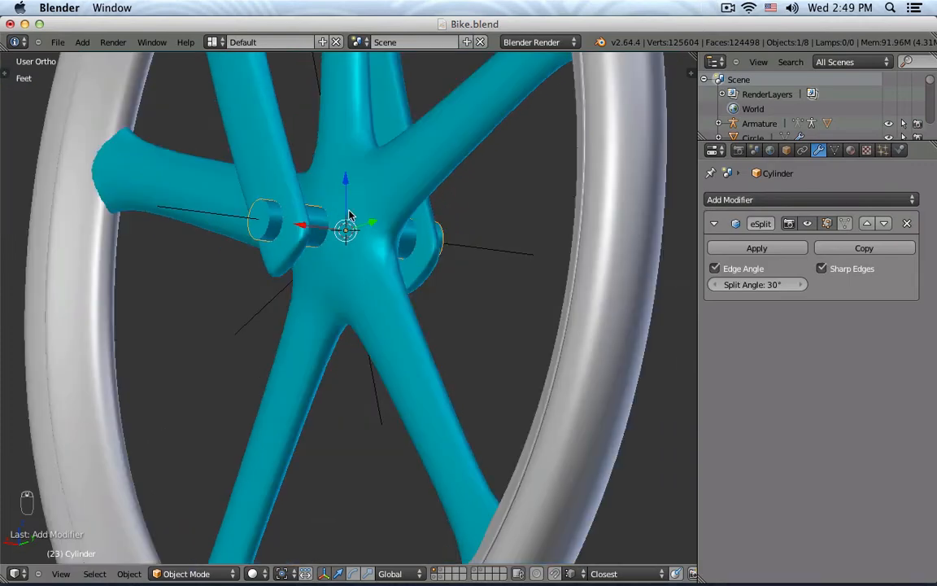
{"action": "middle_click_drag", "start_coordinate": [387, 208], "coordinate": [480, 238]}
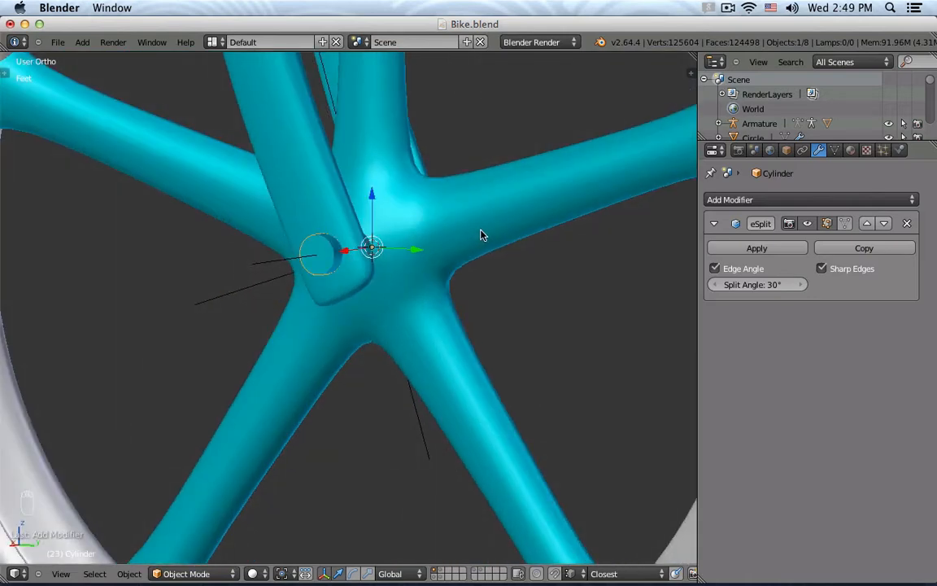
{"action": "key", "text": "KP_1"}
{"action": "key", "text": "KP_3"}
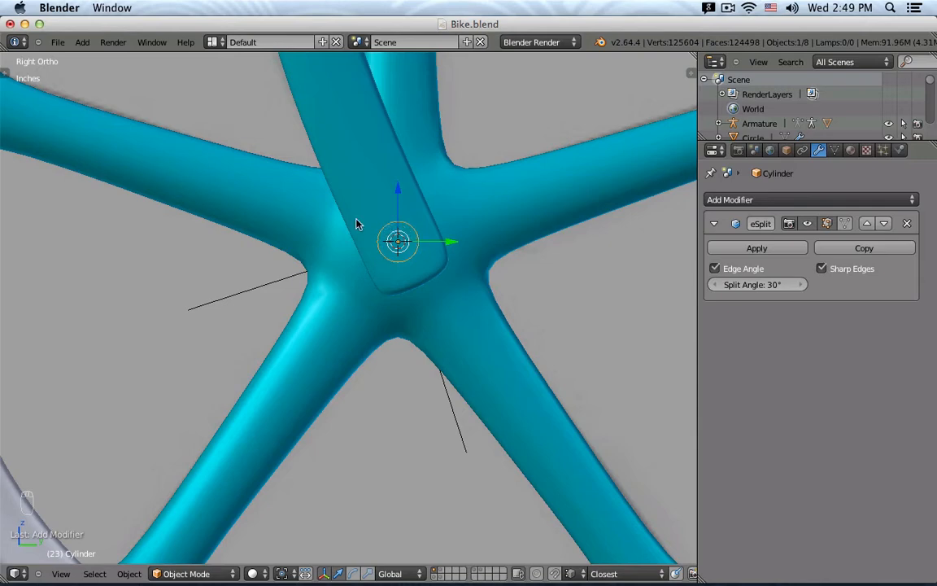
{"action": "scroll", "coordinate": [368, 212], "scroll_direction": "up", "scroll_amount": 3}
{"action": "scroll", "coordinate": [470, 250], "scroll_direction": "down", "scroll_amount": 2}
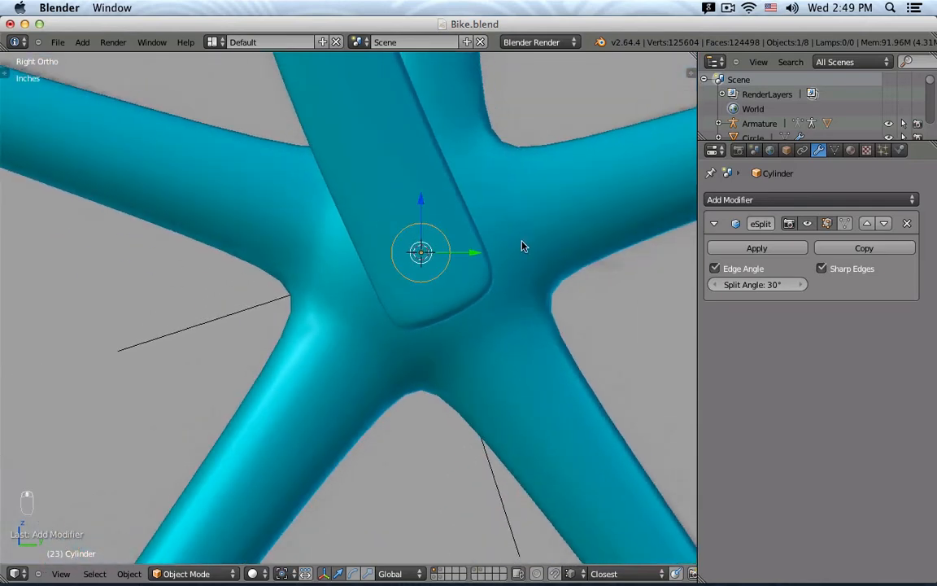
{"action": "middle_click_drag", "start_coordinate": [523, 246], "coordinate": [423, 278]}
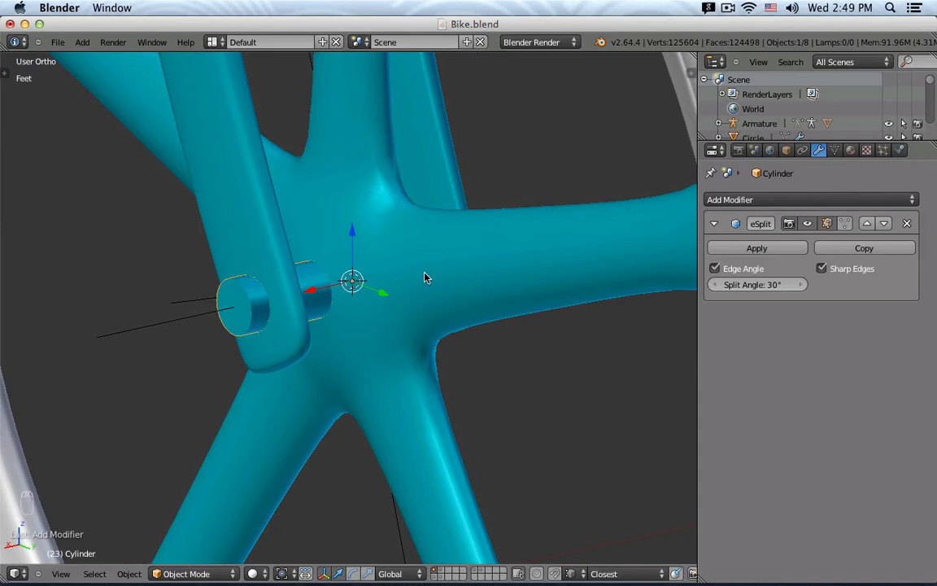
{"action": "key", "text": "shift+d"}
{"action": "right_click", "coordinate": [424, 277]}
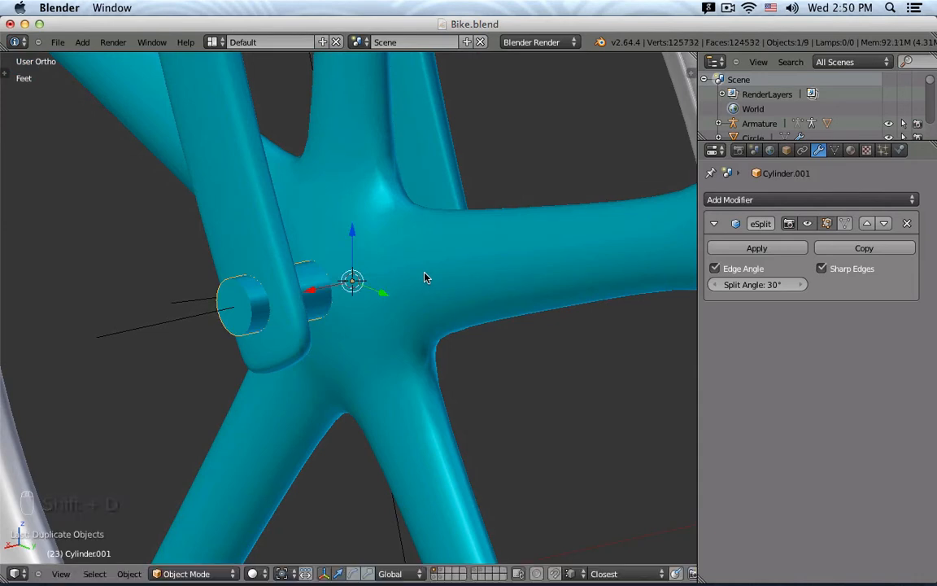
Hide every object except the duplicated axle cylinder.
{"action": "key", "text": "alt+i"}
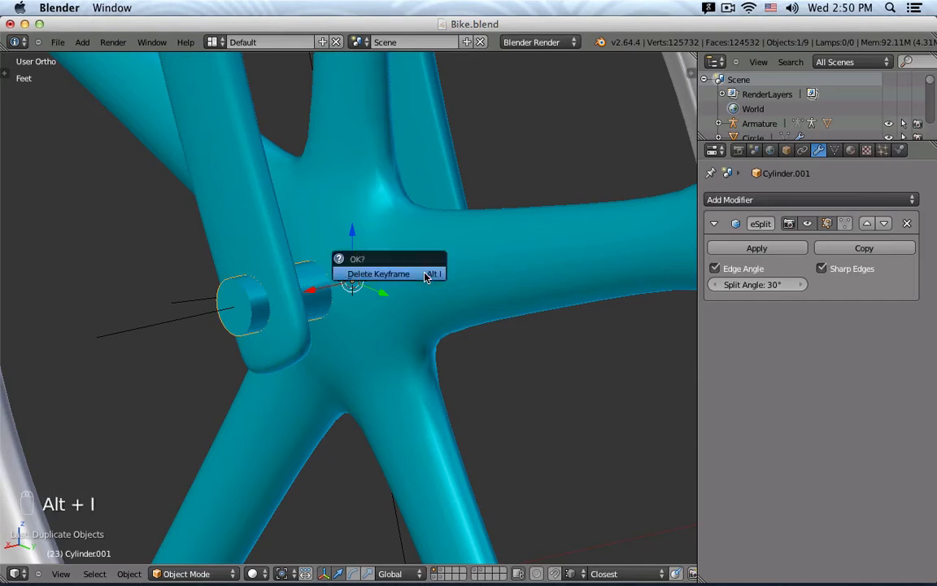
{"action": "left_click", "coordinate": [424, 278]}
{"action": "key", "text": "ctrl+i"}
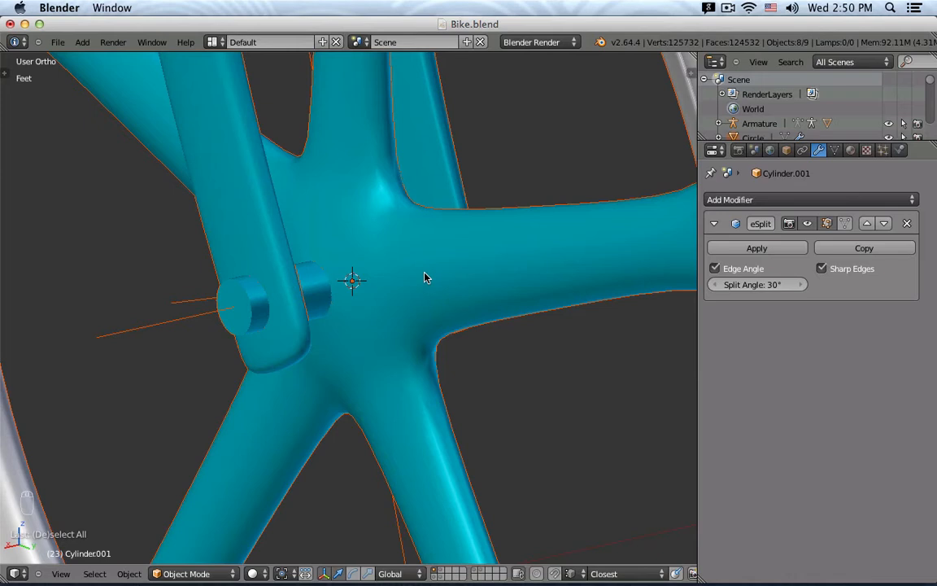
{"action": "key", "text": "shift+h"}
{"action": "right_click", "coordinate": [424, 278]}
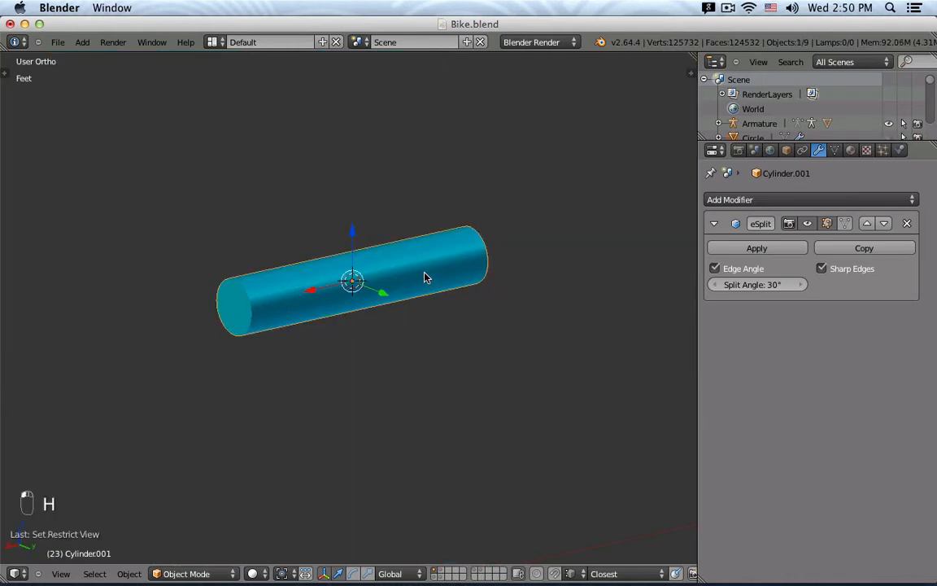
Delete both end cap faces of the duplicated axle cylinder, leaving an open tube.
{"action": "key", "text": "KP_1"}
{"action": "key", "text": "KP_3"}
{"action": "key", "text": "Tab"}
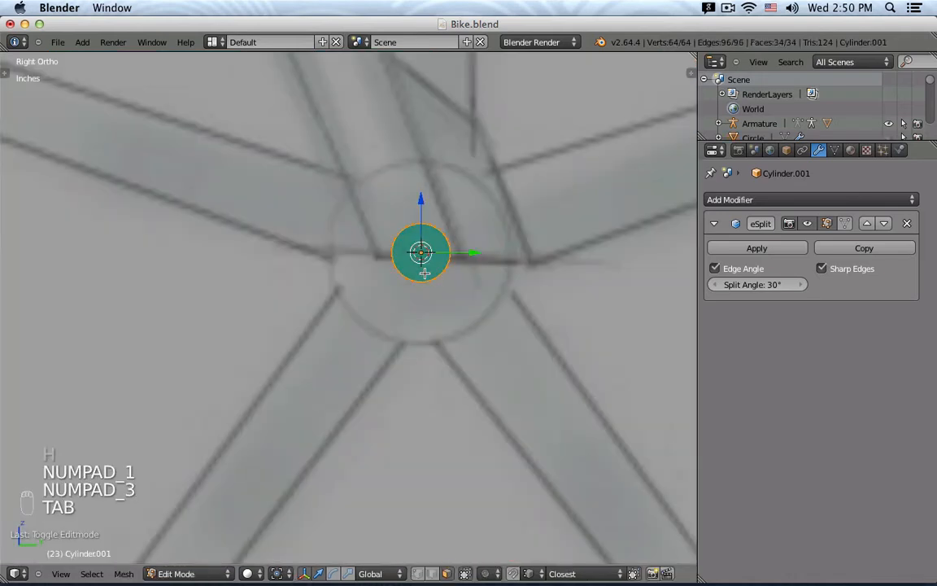
{"action": "scroll", "coordinate": [434, 281], "scroll_direction": "up", "scroll_amount": 3}
{"action": "middle_click_drag", "start_coordinate": [452, 231], "coordinate": [497, 216]}
{"action": "key", "text": "a"}
{"action": "key", "text": "a"}
{"action": "right_click", "coordinate": [316, 244]}
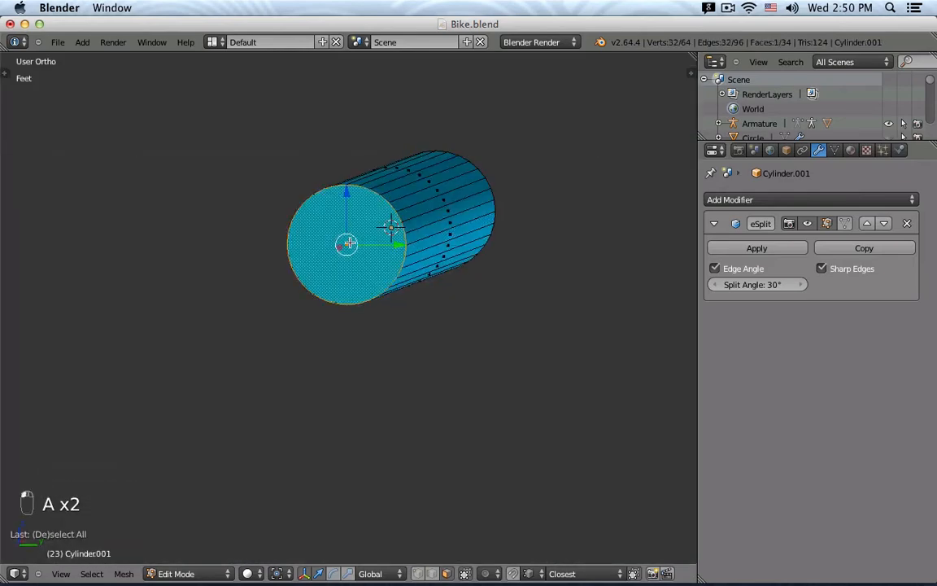
{"action": "middle_click_drag", "start_coordinate": [315, 218], "coordinate": [409, 308]}
{"action": "right_click", "coordinate": [409, 308], "text": "shift"}
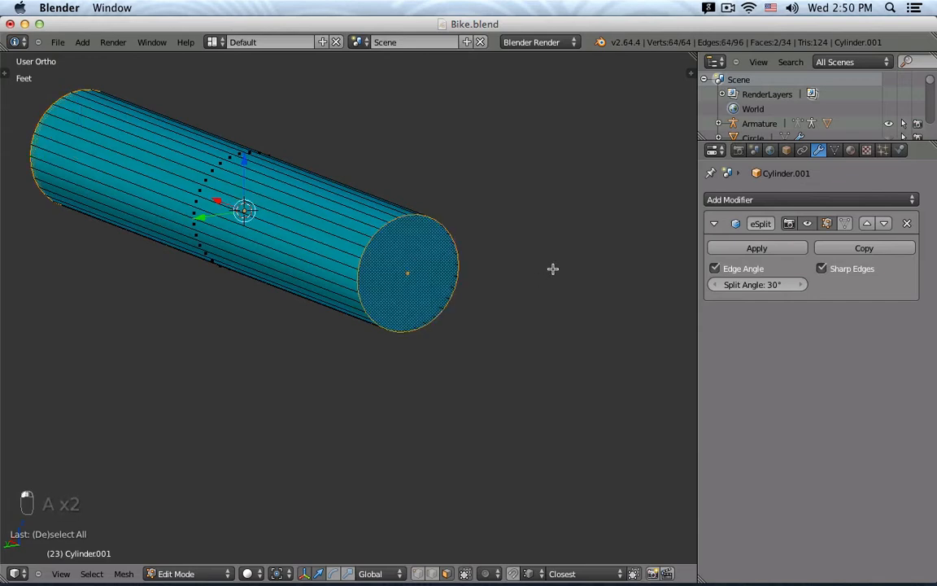
{"action": "key", "text": "x"}
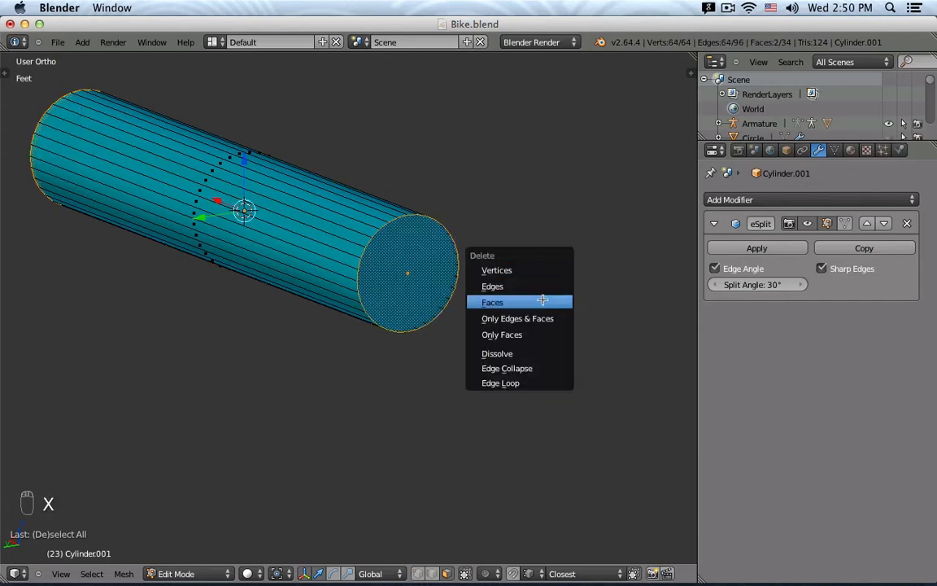
{"action": "left_click", "coordinate": [541, 301]}
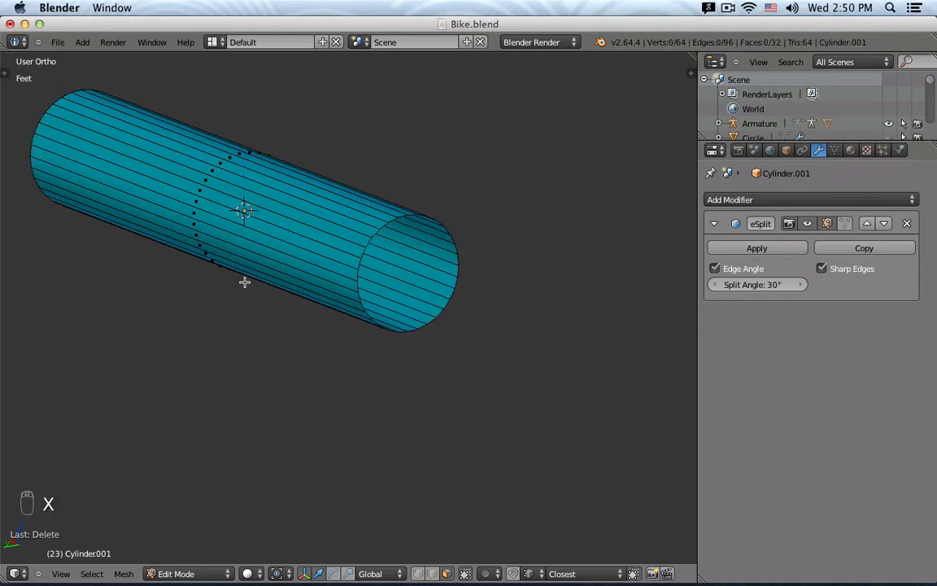
Delete all vertices below the horizontal midline at both ends of the tube, leaving only its upper half.
{"action": "key", "text": "KP_1"}
{"action": "key", "text": "KP_3"}
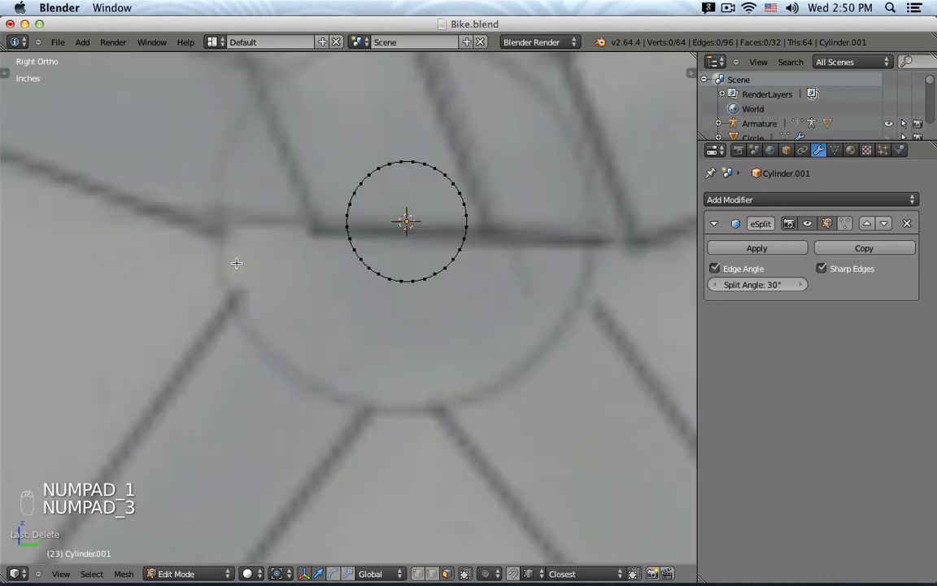
{"action": "scroll", "coordinate": [323, 247], "scroll_direction": "up", "scroll_amount": 4}
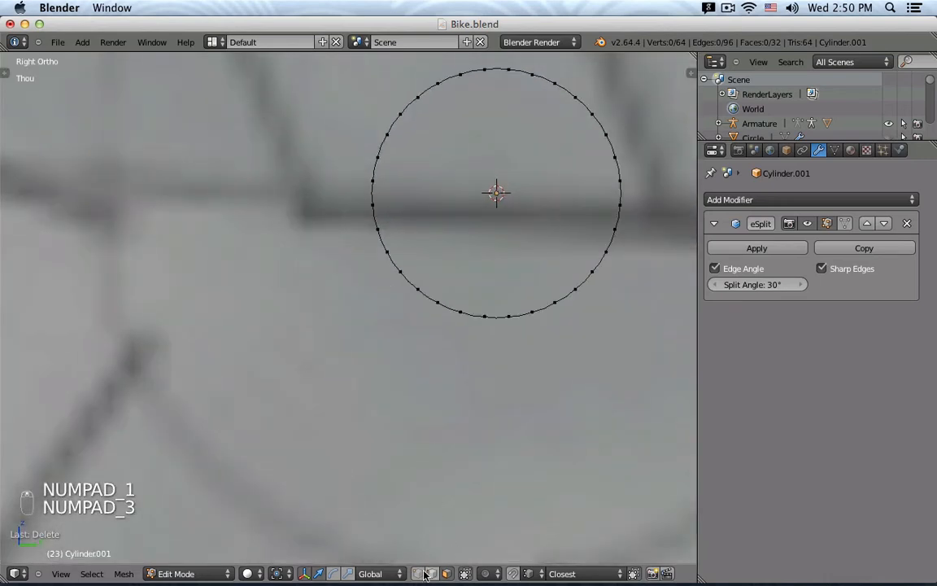
{"action": "middle_click_drag", "start_coordinate": [471, 289], "coordinate": [382, 323], "text": "shift"}
{"action": "key", "text": "b"}
{"action": "left_click_drag", "start_coordinate": [262, 265], "coordinate": [616, 429]}
{"action": "middle_click_drag", "start_coordinate": [594, 212], "coordinate": [627, 210]}
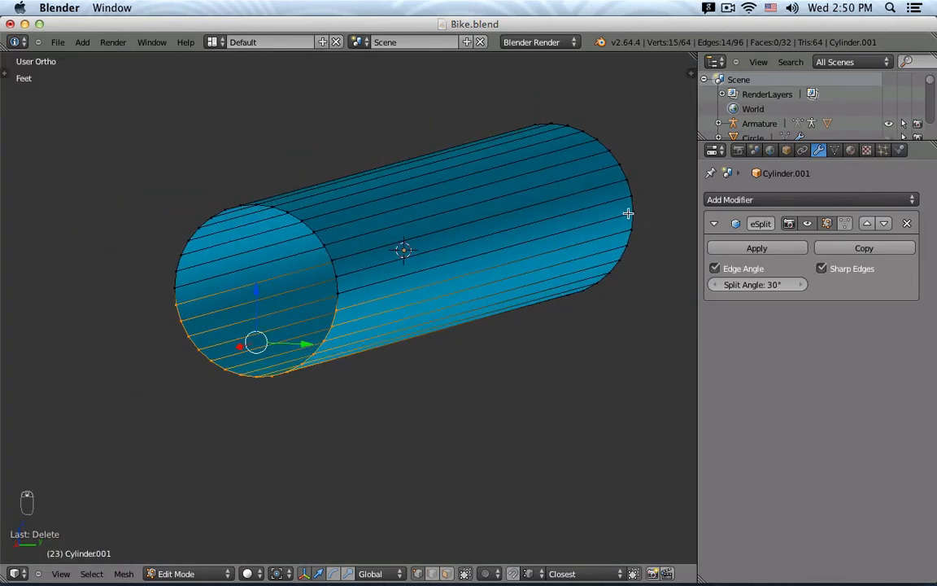
{"action": "key", "text": "KP_1"}
{"action": "key", "text": "KP_3"}
{"action": "key", "text": "z"}
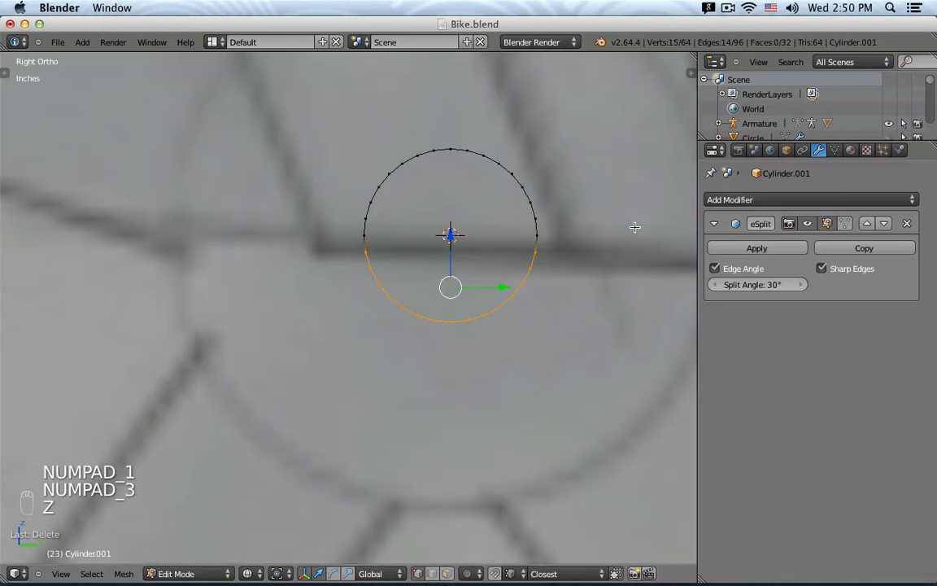
{"action": "key", "text": "b"}
{"action": "left_click_drag", "start_coordinate": [351, 244], "coordinate": [598, 349]}
{"action": "middle_click_drag", "start_coordinate": [627, 227], "coordinate": [608, 226]}
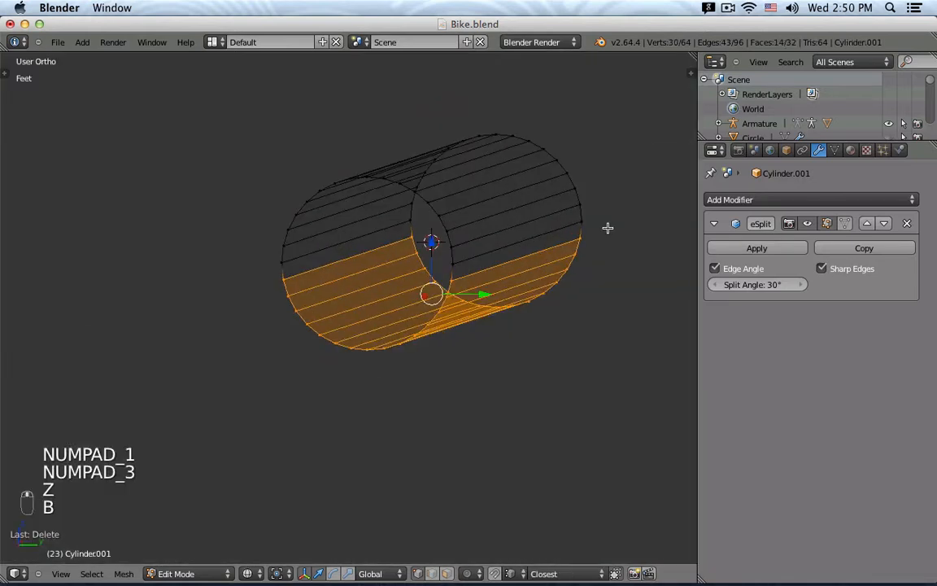
{"action": "key", "text": "x"}
{"action": "left_click", "coordinate": [600, 194]}
{"action": "key", "text": "z"}
{"action": "key", "text": "z"}
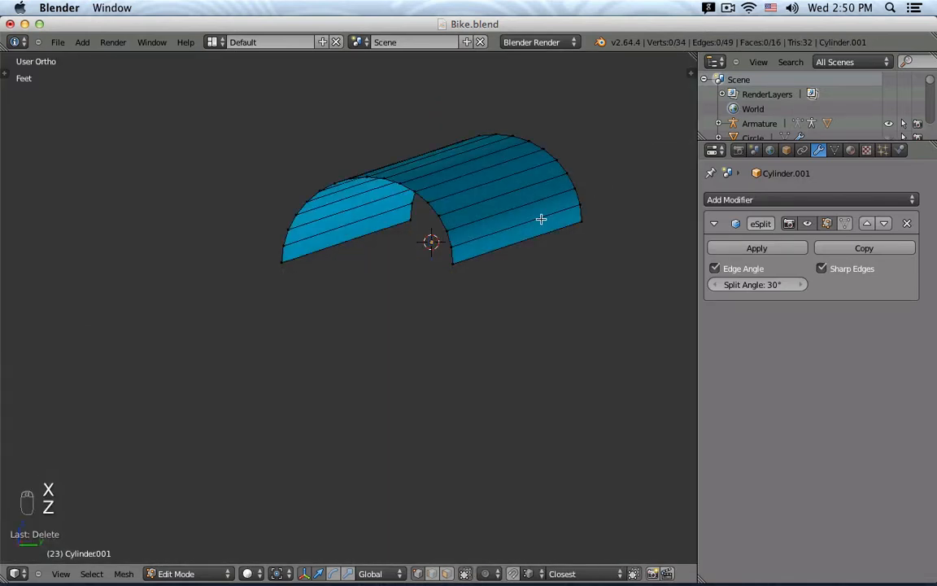
Connect the two lower corner vertices with a straight edge at each end of the half tube.
{"action": "right_click", "coordinate": [282, 262]}
{"action": "right_click", "coordinate": [452, 263], "text": "shift"}
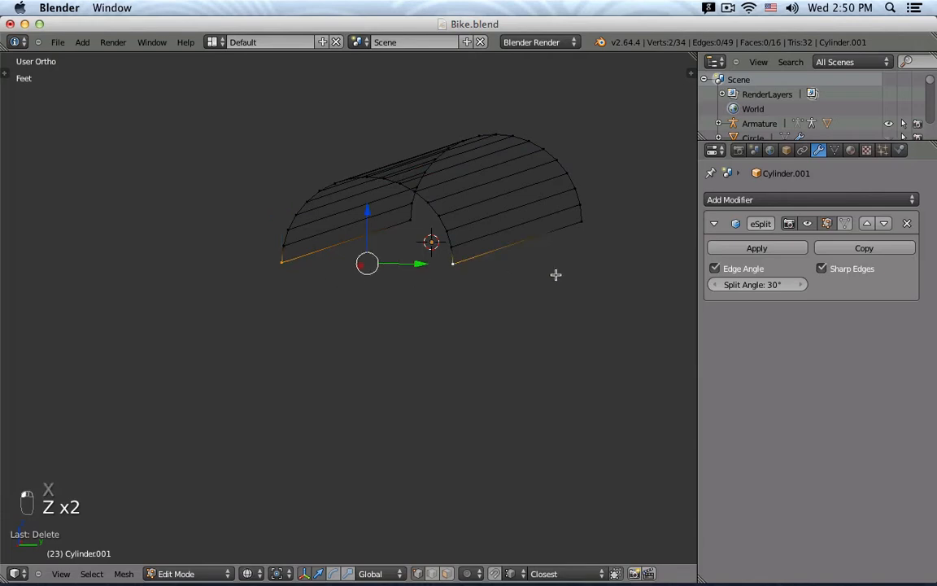
{"action": "key", "text": "f"}
{"action": "right_click", "coordinate": [580, 221]}
{"action": "right_click", "coordinate": [411, 221], "text": "shift"}
{"action": "key", "text": "f"}
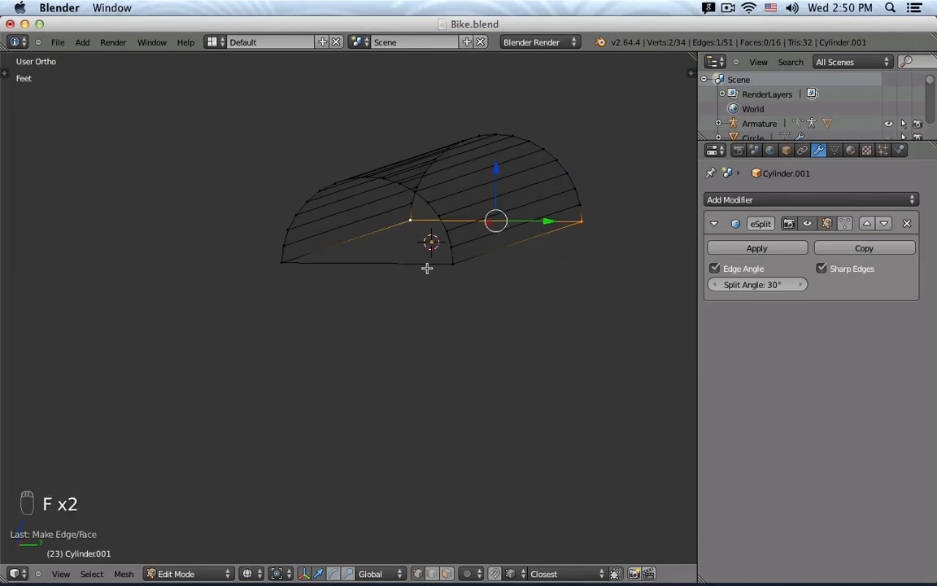
Fill the half-round outline at each end of the half tube with a face.
{"action": "middle_click_drag", "start_coordinate": [392, 261], "coordinate": [443, 267]}
{"action": "key", "text": "b"}
{"action": "left_click_drag", "start_coordinate": [41, 254], "coordinate": [185, 383]}
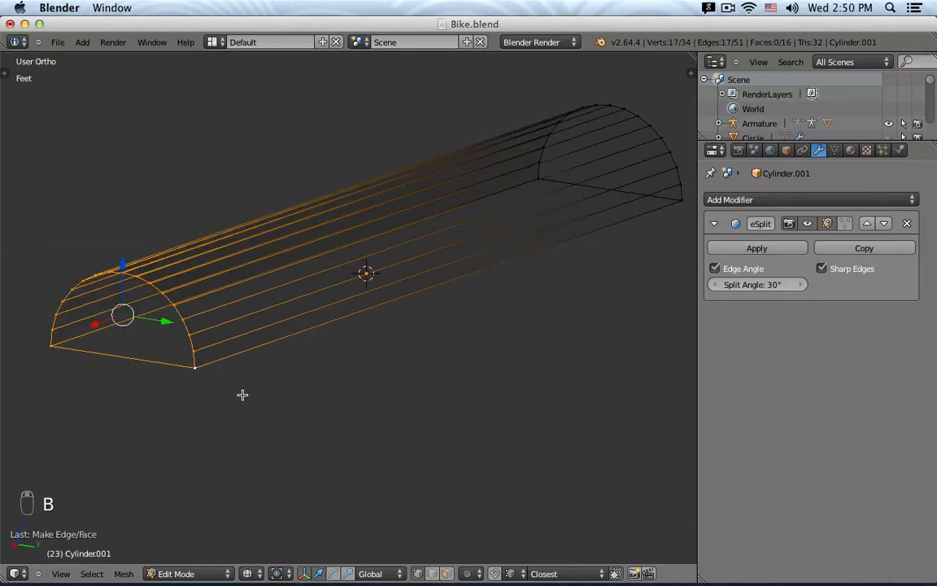
{"action": "key", "text": "f"}
{"action": "middle_click_drag", "start_coordinate": [557, 303], "coordinate": [519, 255]}
{"action": "key", "text": "a"}
{"action": "key", "text": "b"}
{"action": "left_click_drag", "start_coordinate": [529, 153], "coordinate": [674, 367]}
{"action": "key", "text": "f"}
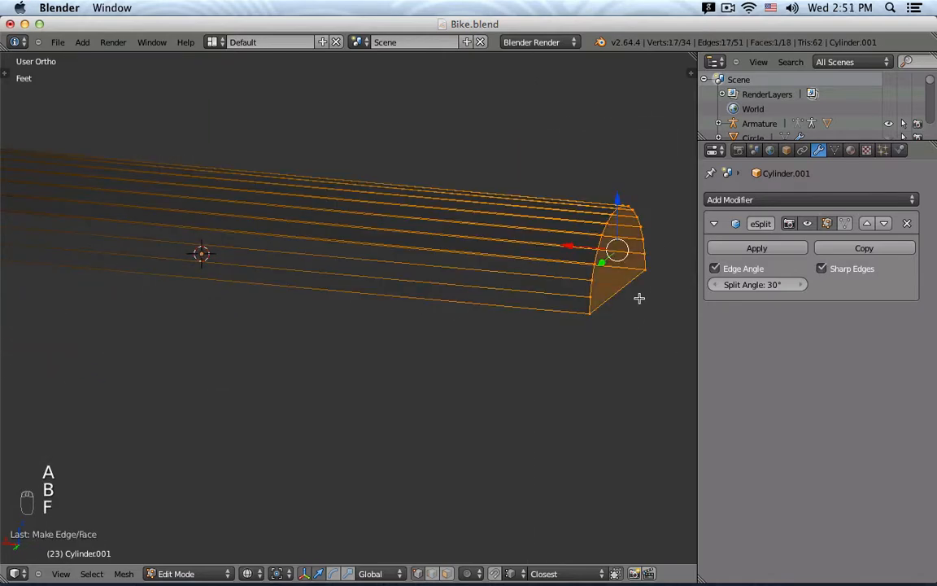
Select the four lower corner vertices of the half tube and fill its open flat underside with a face.
{"action": "right_click", "coordinate": [621, 318]}
{"action": "scroll", "coordinate": [570, 326], "scroll_direction": "down", "scroll_amount": 4}
{"action": "middle_click_drag", "start_coordinate": [356, 333], "coordinate": [502, 308]}
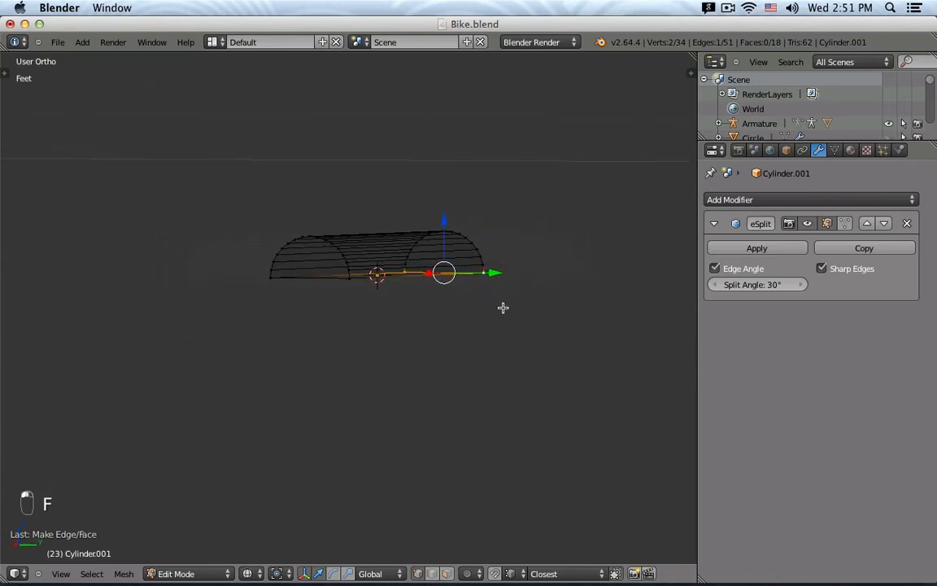
{"action": "middle_click_drag", "start_coordinate": [311, 295], "coordinate": [308, 319]}
{"action": "right_click", "coordinate": [265, 320], "text": "shift"}
{"action": "right_click", "coordinate": [330, 327], "text": "shift"}
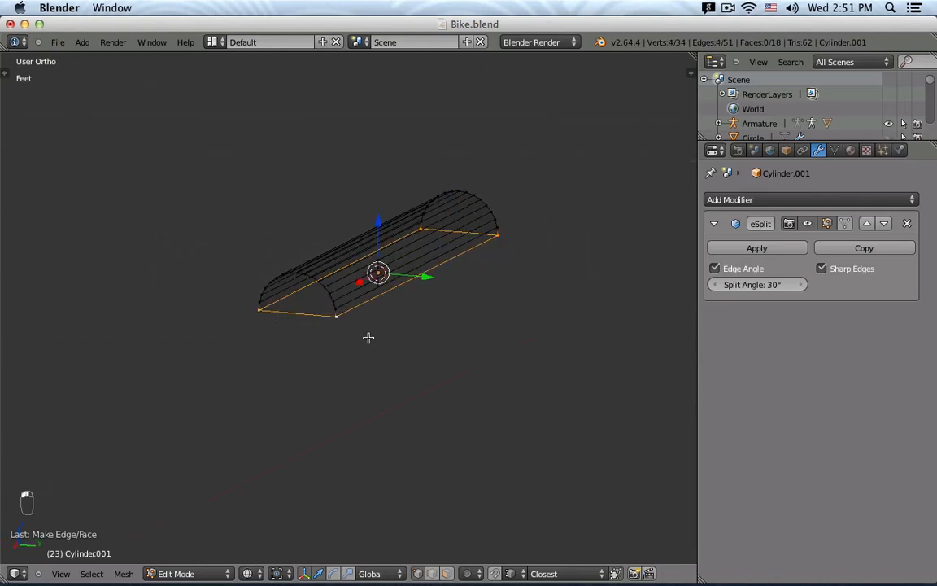
{"action": "key", "text": "z"}
{"action": "mouse_move", "coordinate": [425, 360]}
{"action": "middle_mouse_down"}
{"action": "mouse_move", "coordinate": [386, 226]}
{"action": "mouse_move", "coordinate": [410, 288]}
{"action": "middle_mouse_up"}
{"action": "key", "text": "f"}
Extrude the flat underside face straight down along Z to form a round-topped block, and leave Edit Mode.
{"action": "key", "text": "KP_1"}
{"action": "key", "text": "KP_3"}
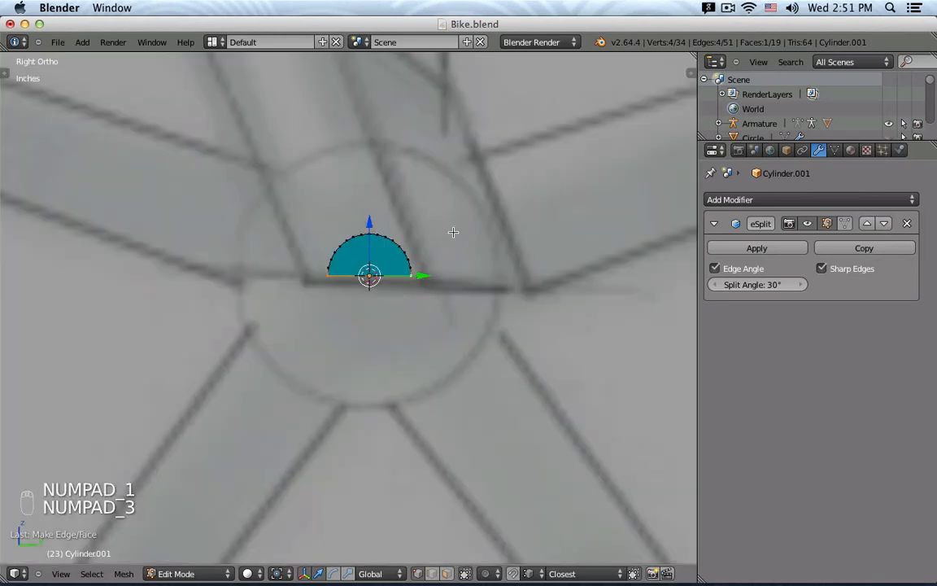
{"action": "middle_click_drag", "start_coordinate": [440, 232], "coordinate": [452, 226]}
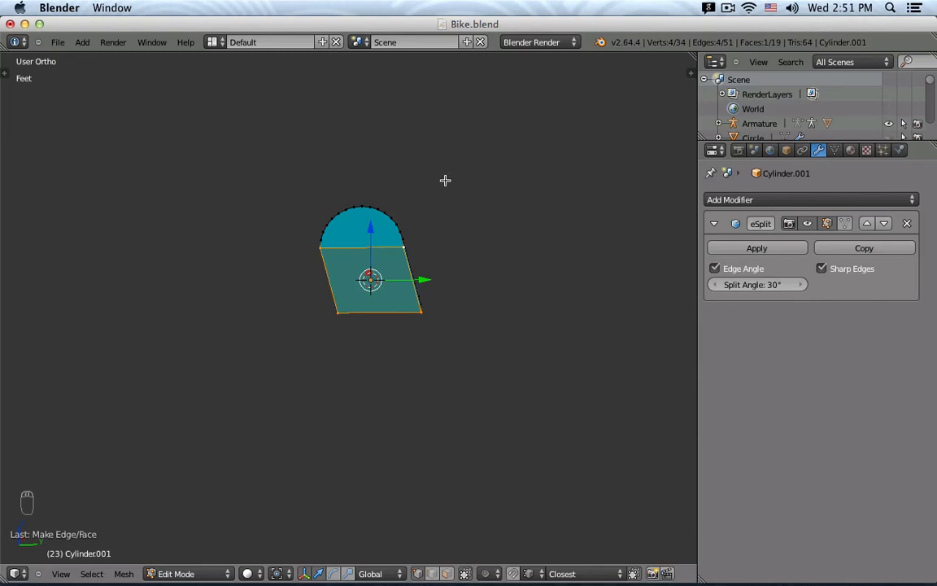
{"action": "key", "text": "e"}
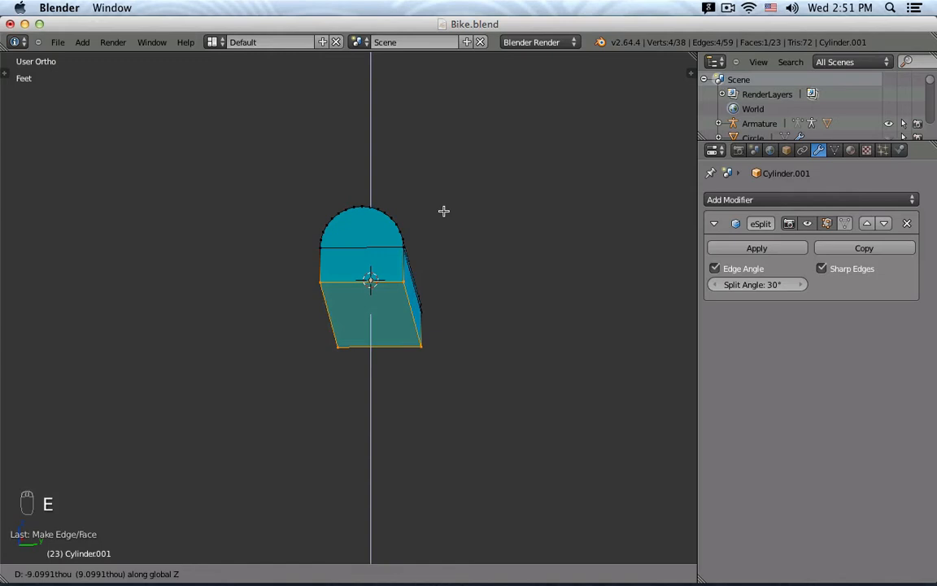
{"action": "left_click", "coordinate": [458, 288]}
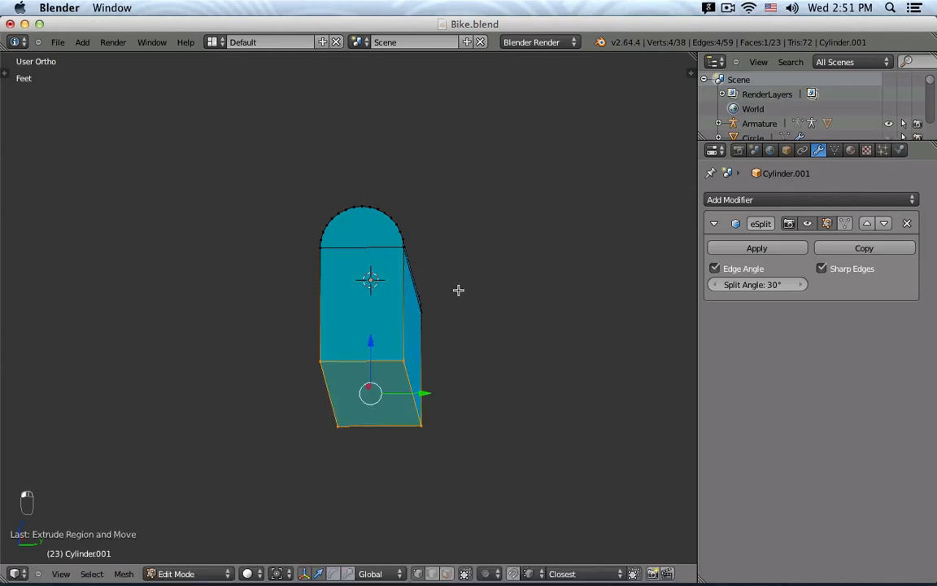
{"action": "key", "text": "KP_1"}
{"action": "key", "text": "KP_3"}
{"action": "key", "text": "Tab"}
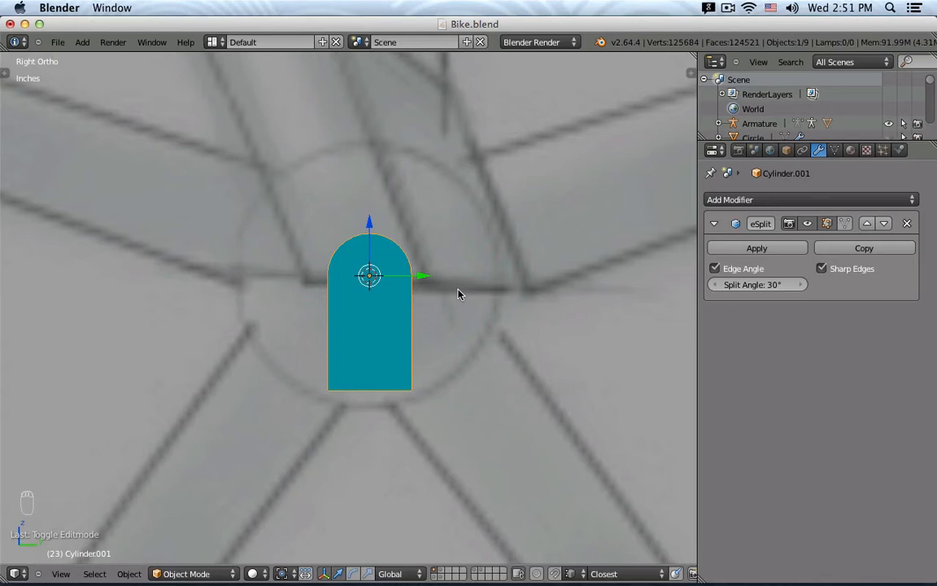
Unhide all objects and move the block's bottom face farther down, past the lower end of the fork leg.
{"action": "key", "text": "alt+h"}
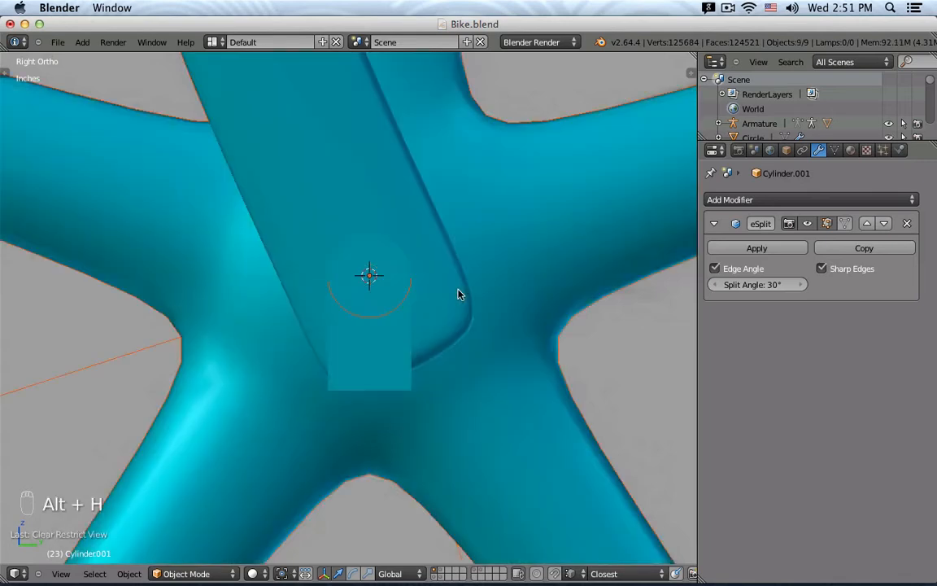
{"action": "right_click", "coordinate": [406, 385]}
{"action": "key", "text": "Tab"}
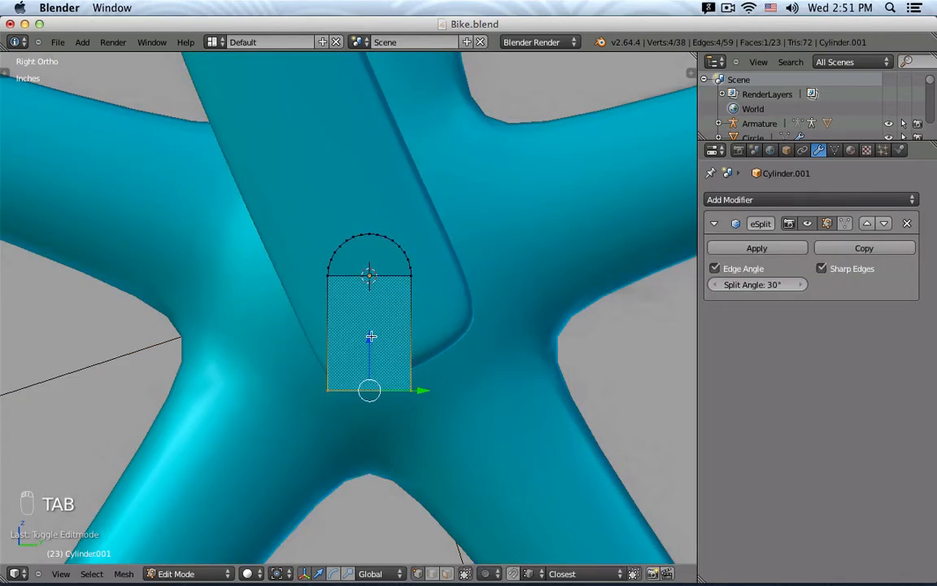
{"action": "left_click_drag", "start_coordinate": [368, 335], "coordinate": [376, 372]}
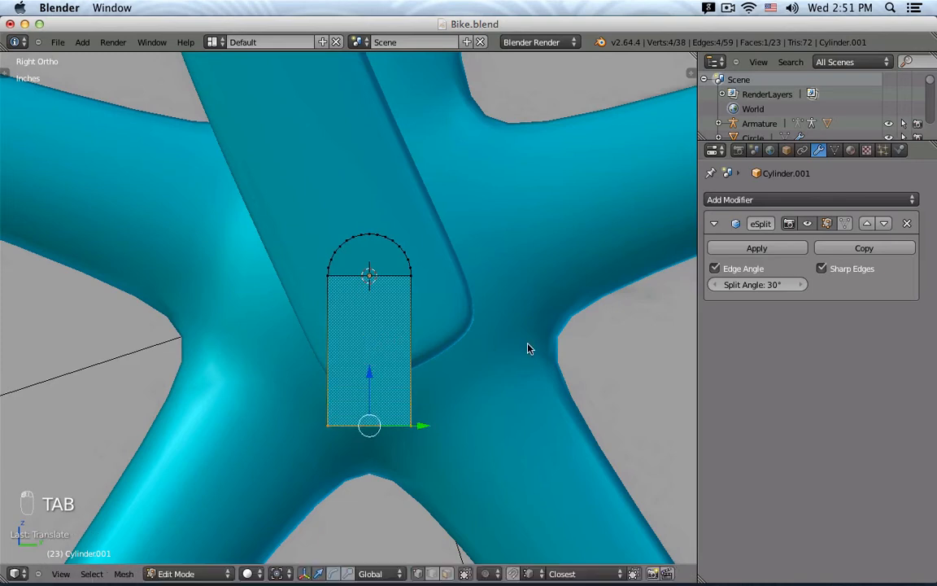
{"action": "key", "text": "Tab"}
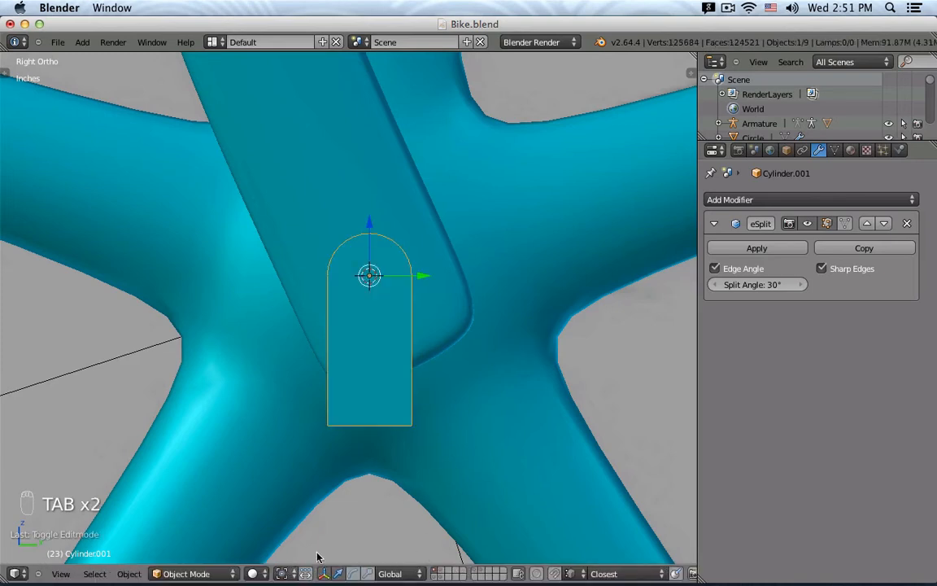
Rotate the block about 24° in the side view to follow the fork leg, and check the leg's rotation values.
{"action": "key", "text": "r"}
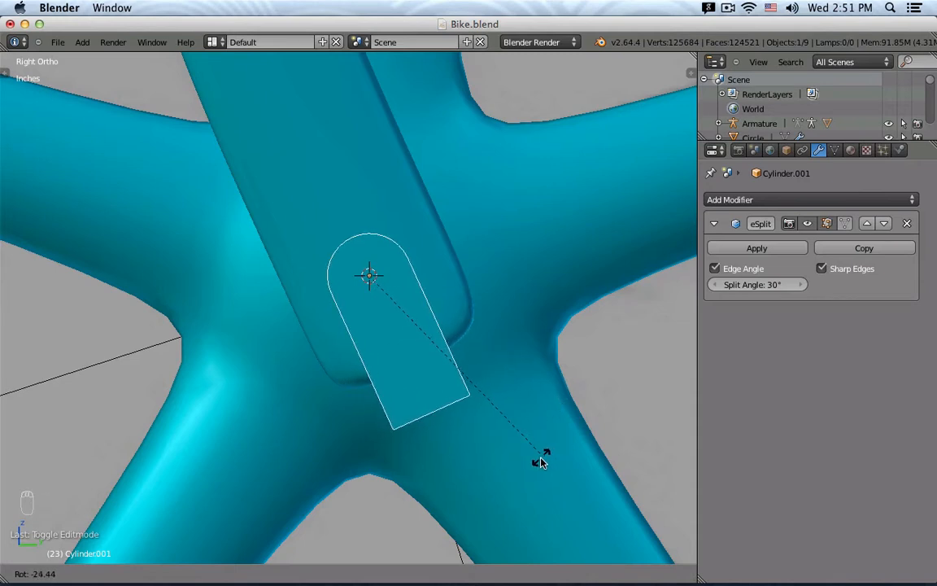
{"action": "left_click", "coordinate": [541, 461]}
{"action": "key", "text": "n"}
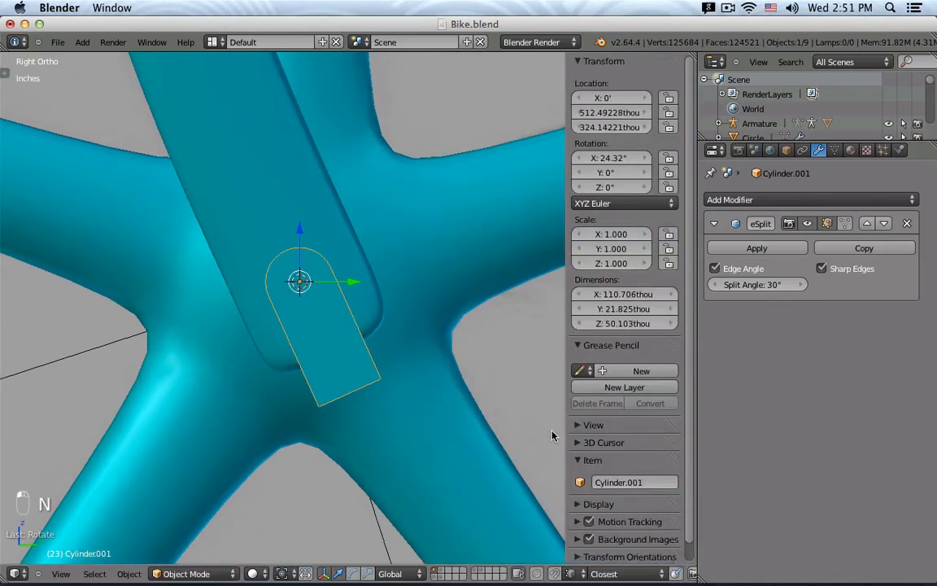
{"action": "right_click", "coordinate": [258, 159]}
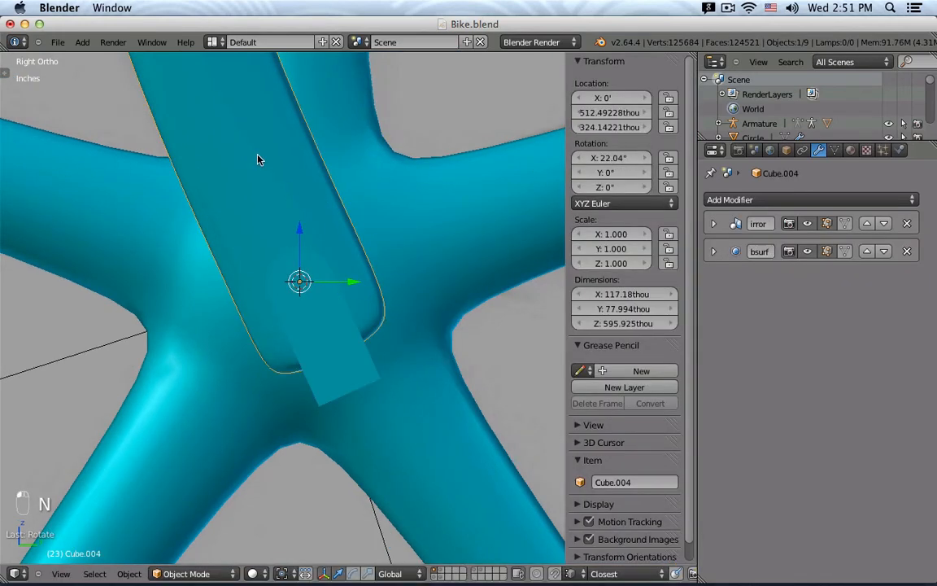
{"action": "right_click", "coordinate": [360, 377]}
Try X rotations of 22° and 23° on the block.
{"action": "left_click", "coordinate": [610, 157]}
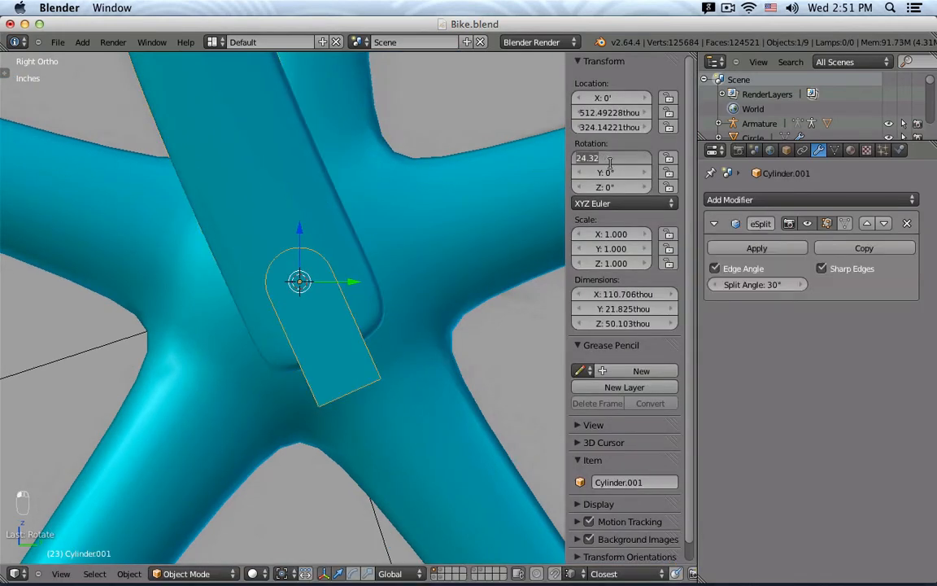
{"action": "type", "text": "22"}
{"action": "key", "text": "Return"}
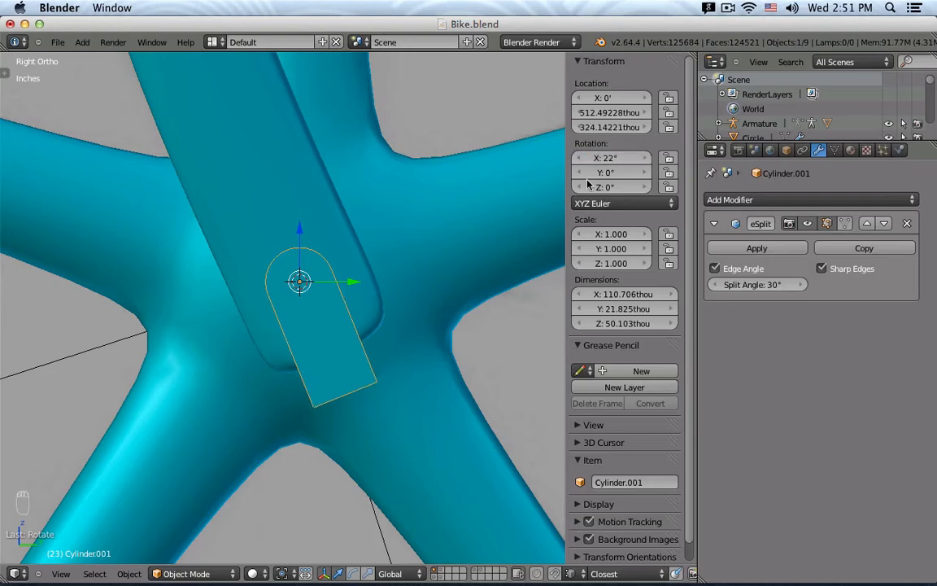
{"action": "left_click", "coordinate": [614, 158]}
{"action": "type", "text": "23"}
{"action": "key", "text": "Return"}
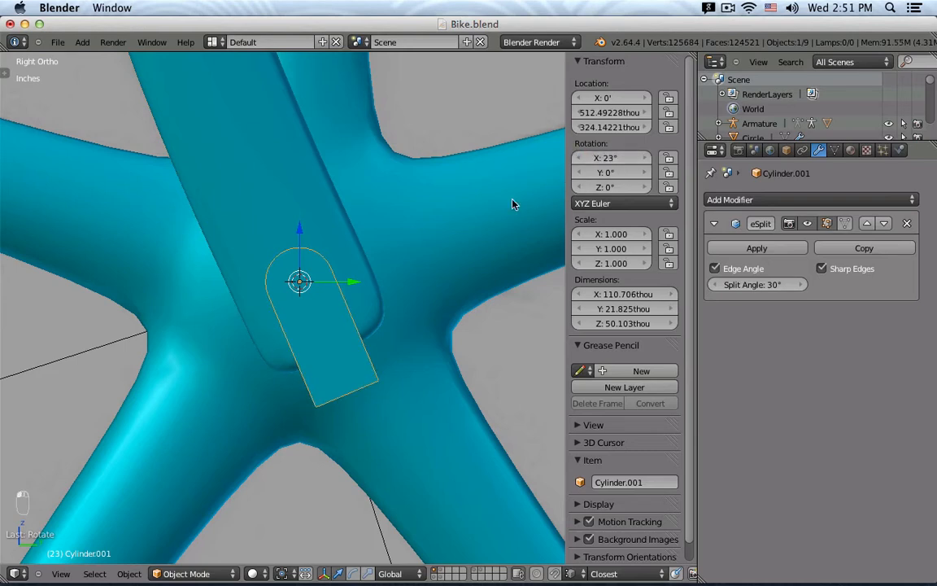
Set the block's X rotation to 24°.
{"action": "left_click", "coordinate": [609, 158]}
{"action": "type", "text": "24"}
{"action": "key", "text": "Return"}
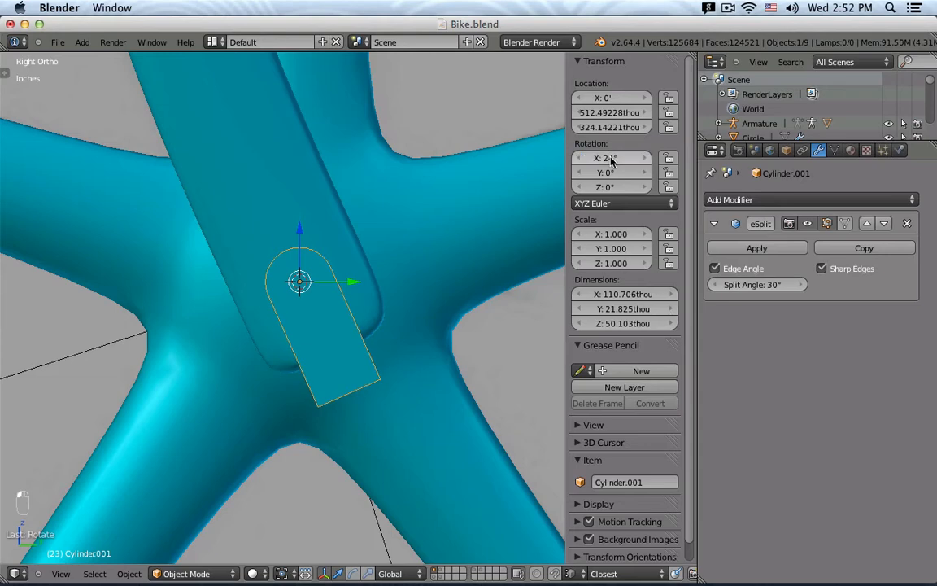
Replace the block's material with a new one named "Boolean Axis" and make its diffuse color orange.
{"action": "middle_click_drag", "start_coordinate": [395, 472], "coordinate": [397, 392]}
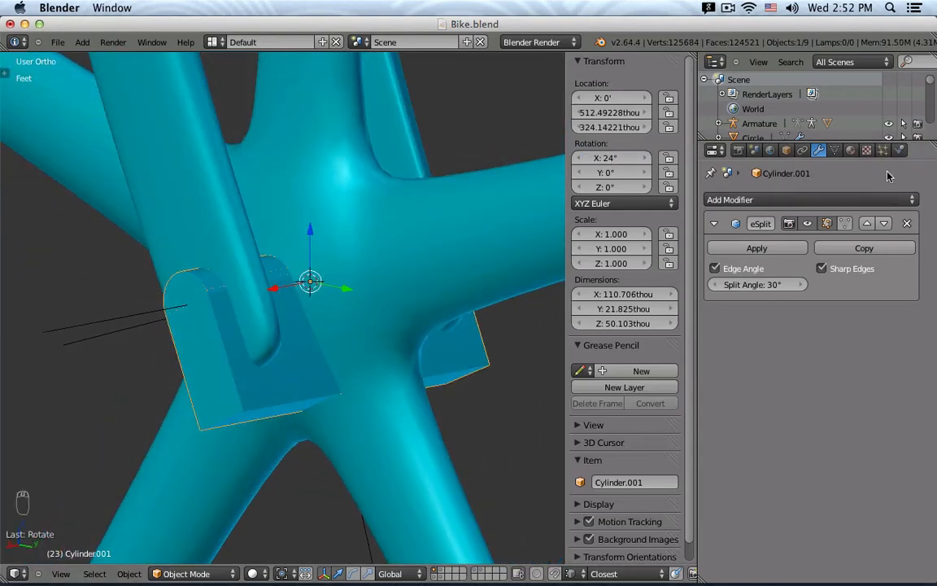
{"action": "left_click", "coordinate": [851, 151]}
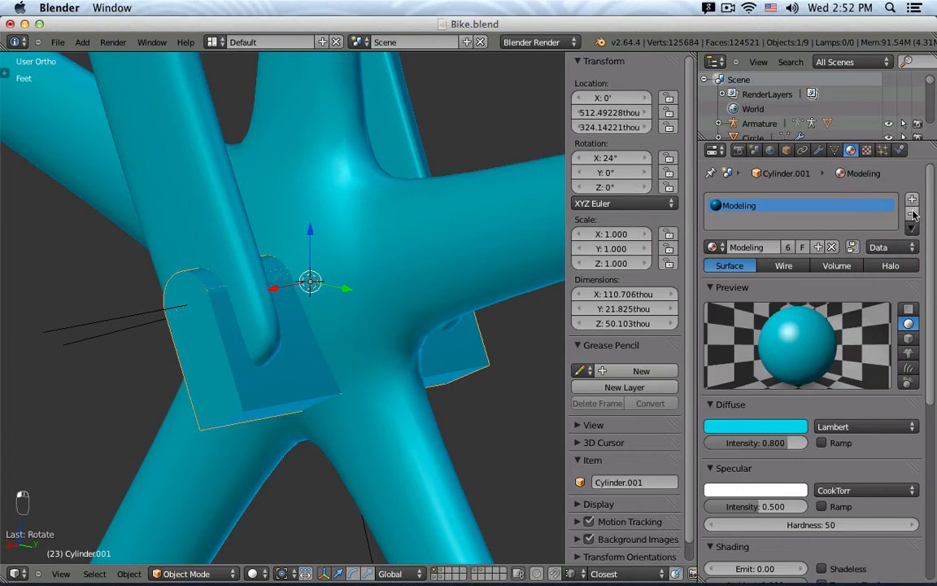
{"action": "left_click", "coordinate": [912, 214]}
{"action": "left_click", "coordinate": [793, 247]}
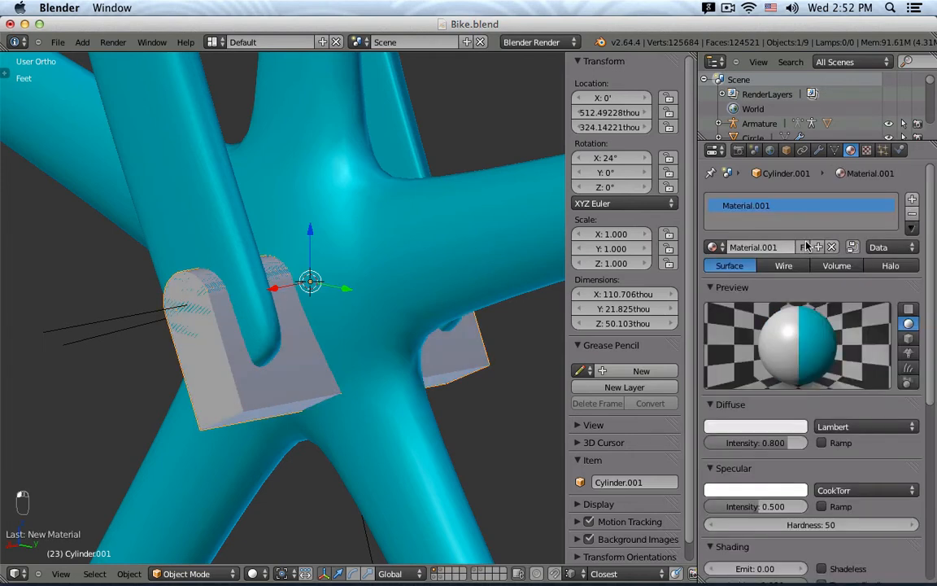
{"action": "left_click", "coordinate": [781, 248]}
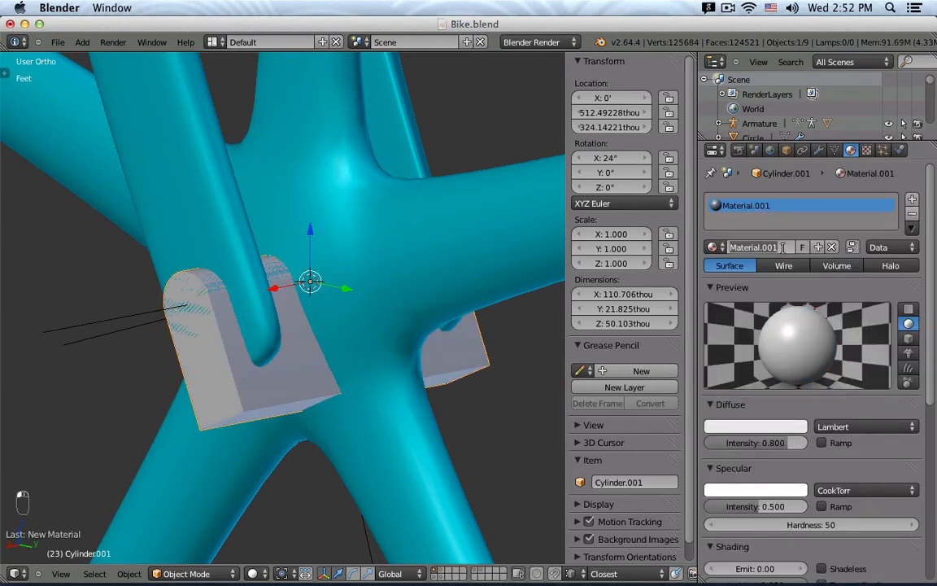
{"action": "type", "text": "Boole"}
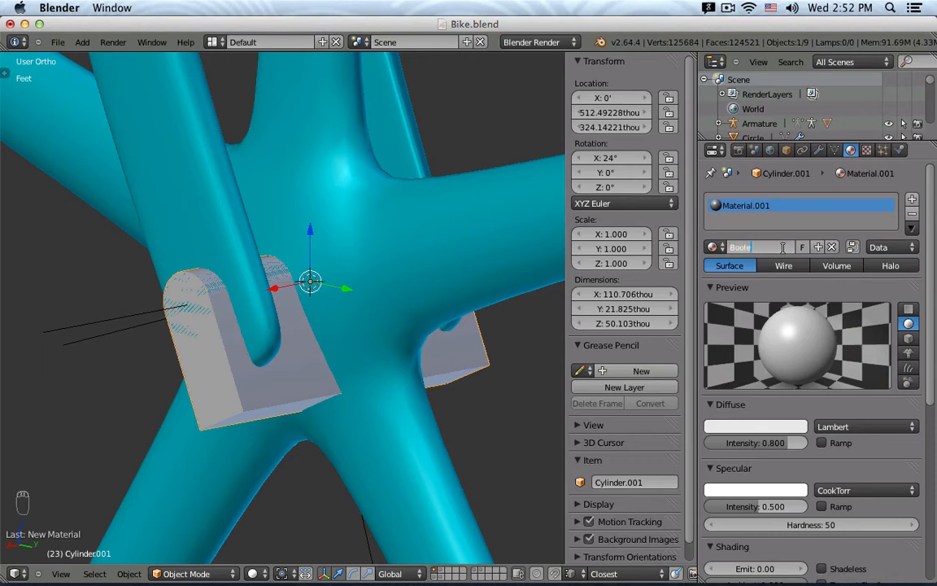
{"action": "type", "text": "an Axis"}
{"action": "key", "text": "Return"}
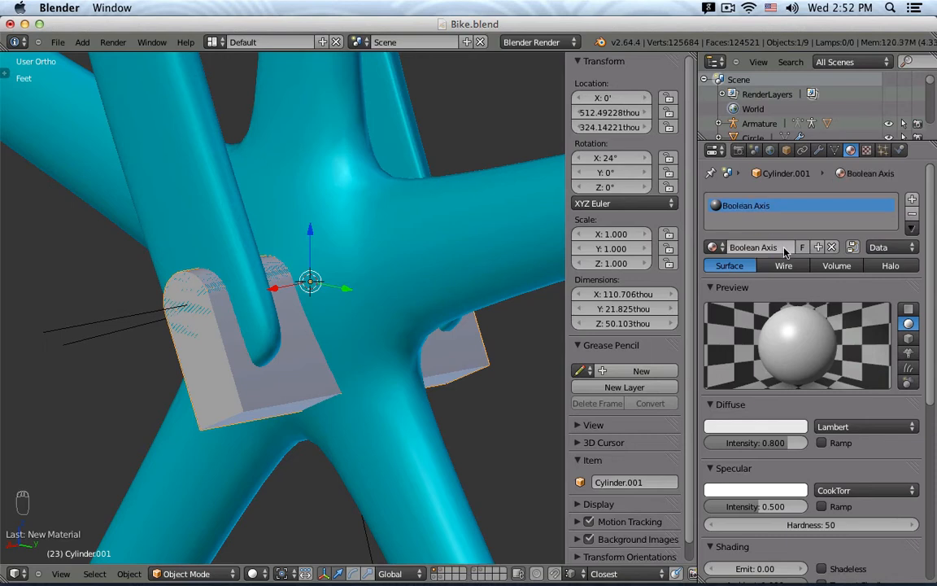
{"action": "left_click", "coordinate": [755, 426]}
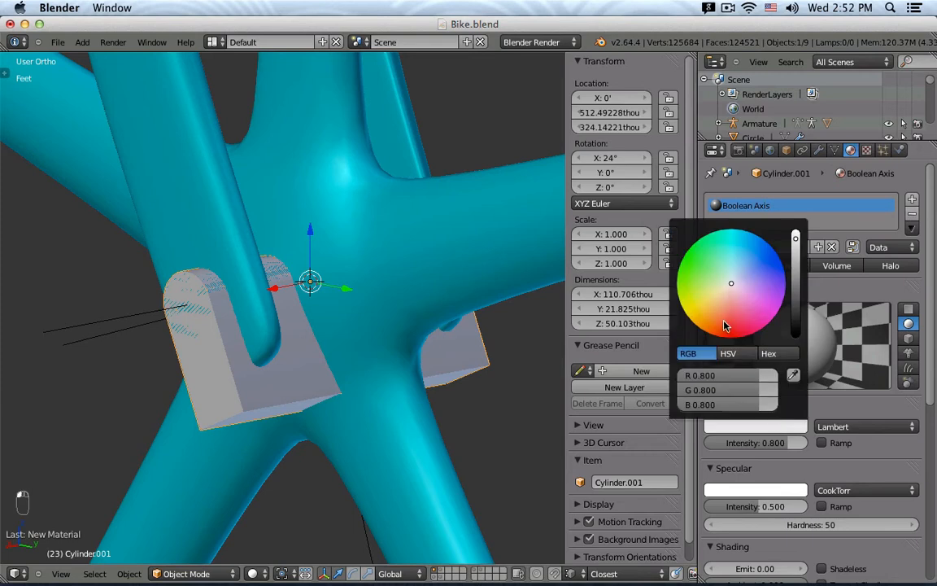
{"action": "left_click_drag", "start_coordinate": [725, 325], "coordinate": [712, 334]}
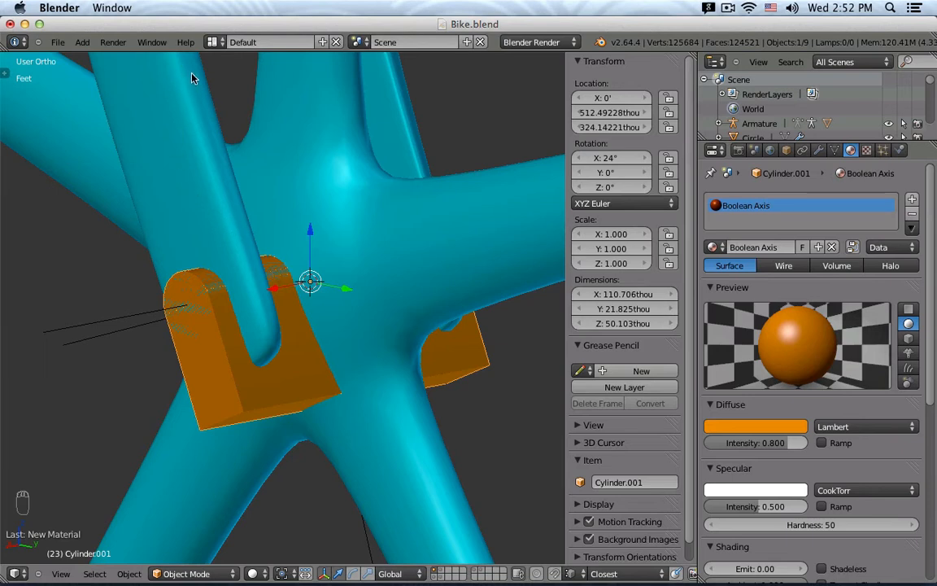
Add a Boolean modifier to the fork and set its operation to Difference.
{"action": "right_click", "coordinate": [233, 156]}
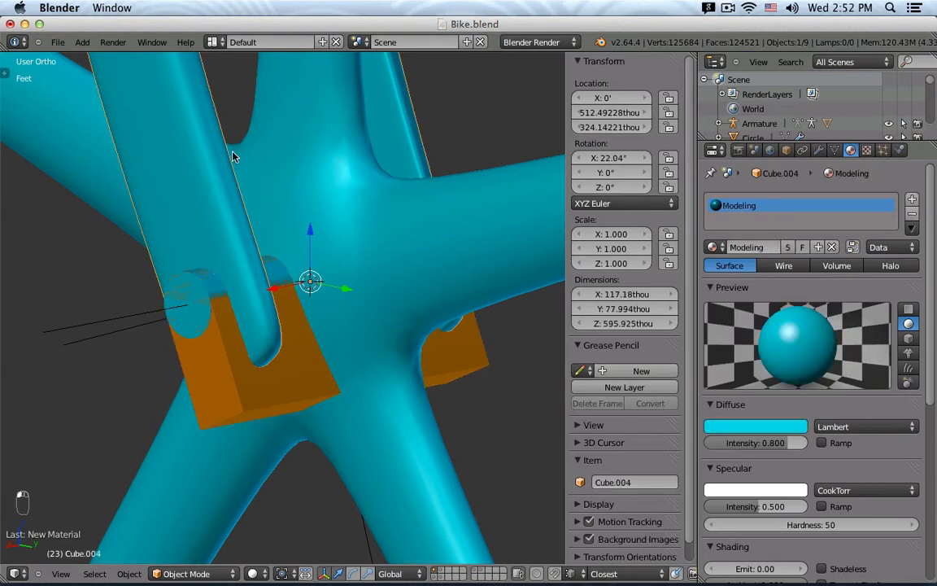
{"action": "left_click", "coordinate": [820, 150]}
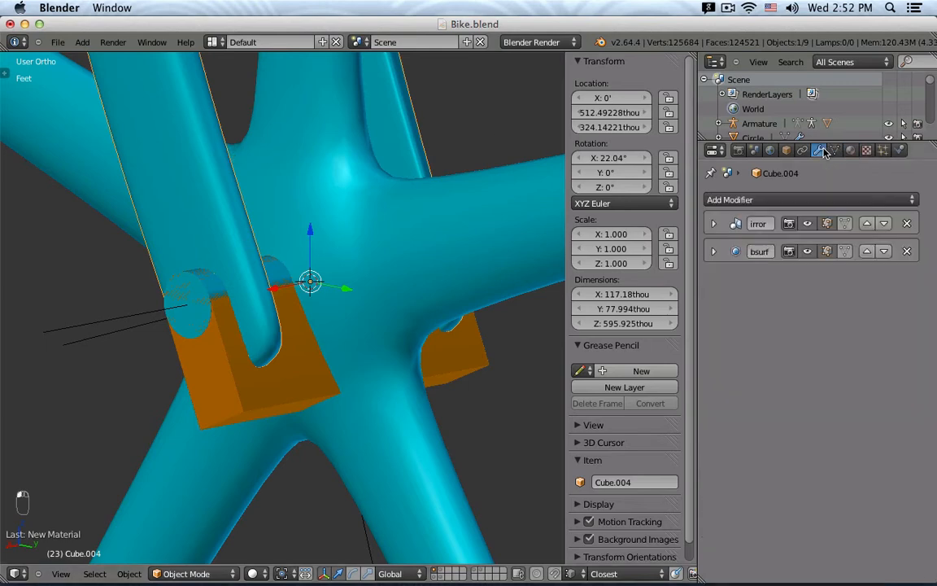
{"action": "left_click", "coordinate": [785, 200]}
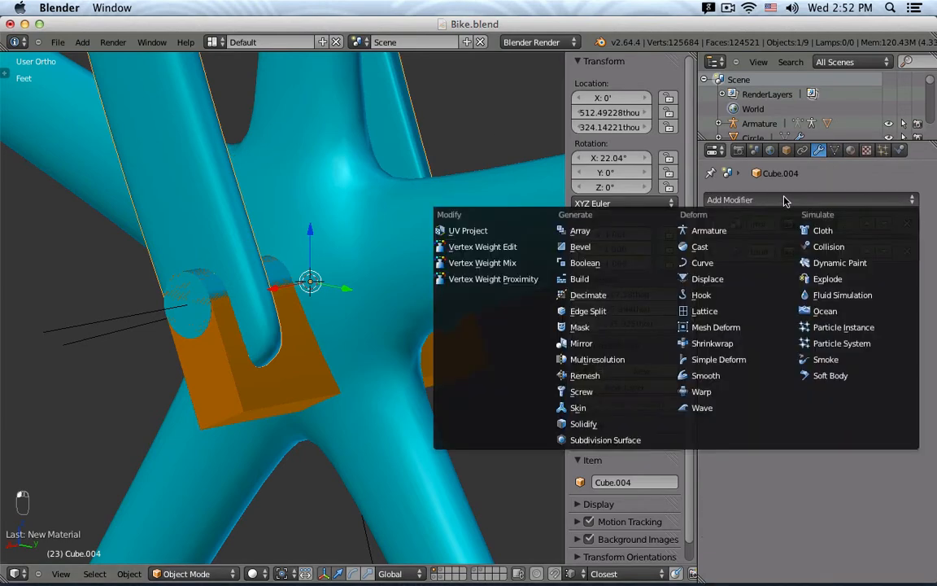
{"action": "left_click", "coordinate": [609, 263]}
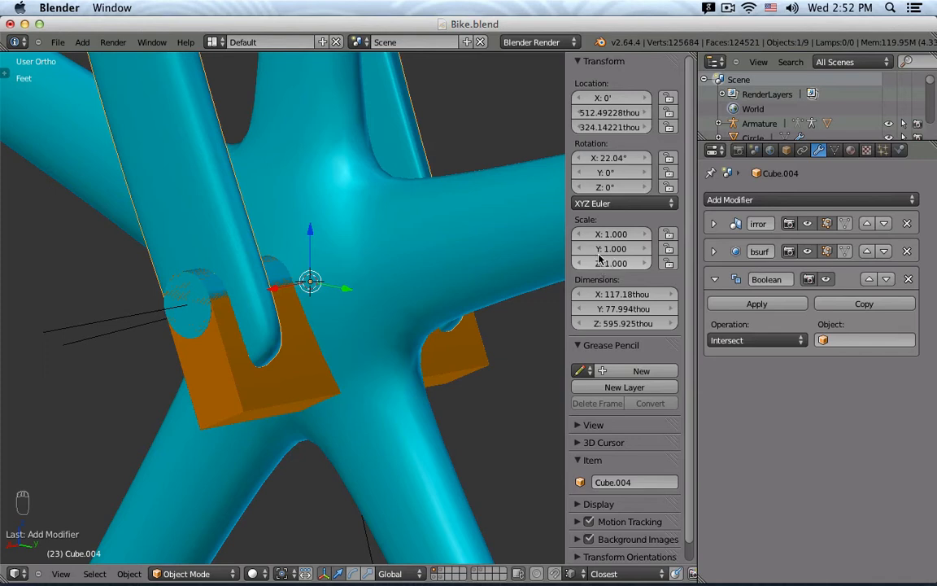
{"action": "left_click", "coordinate": [755, 340]}
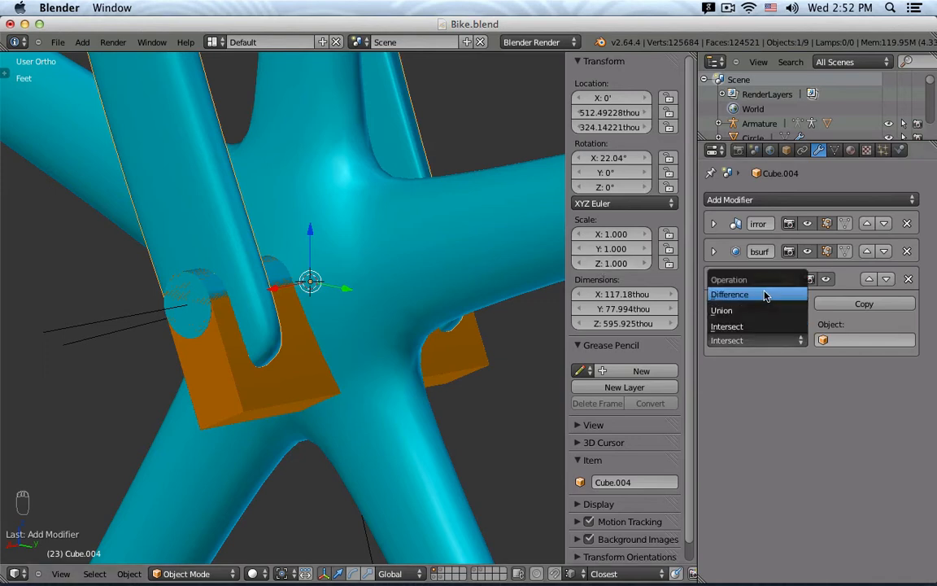
{"action": "left_click", "coordinate": [765, 296]}
Rename the orange block object as "Boolean Axis".
{"action": "right_click", "coordinate": [493, 374]}
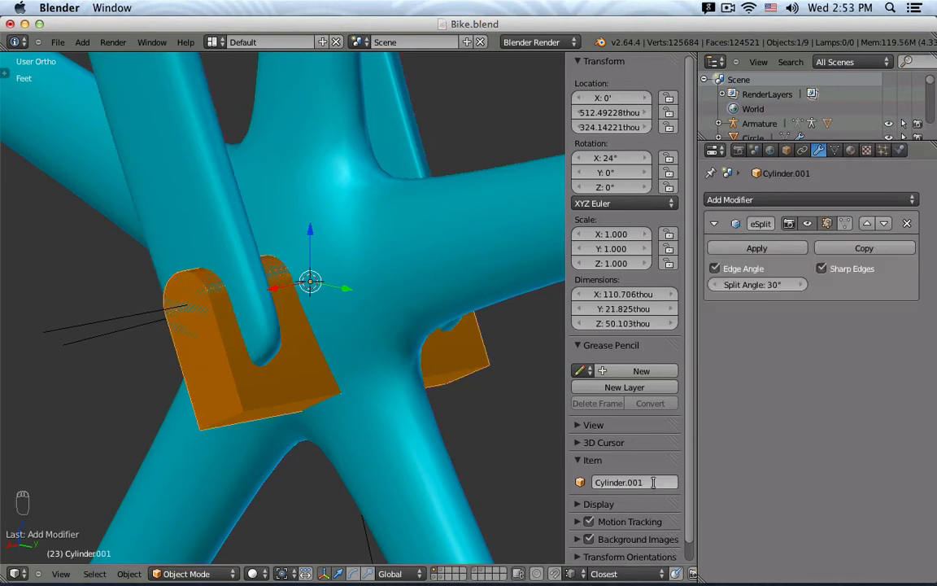
{"action": "left_click", "coordinate": [653, 483]}
{"action": "type", "text": "Boole"}
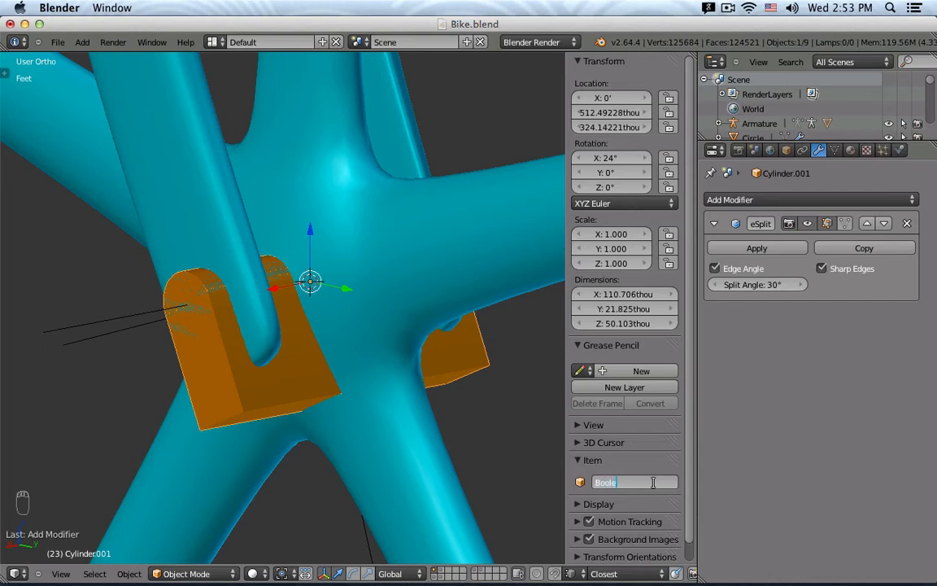
{"action": "type", "text": "an Axis"}
{"action": "key", "text": "Return"}
Set Boolean Axis as the target object of the fork's Boolean modifier.
{"action": "right_click", "coordinate": [505, 183]}
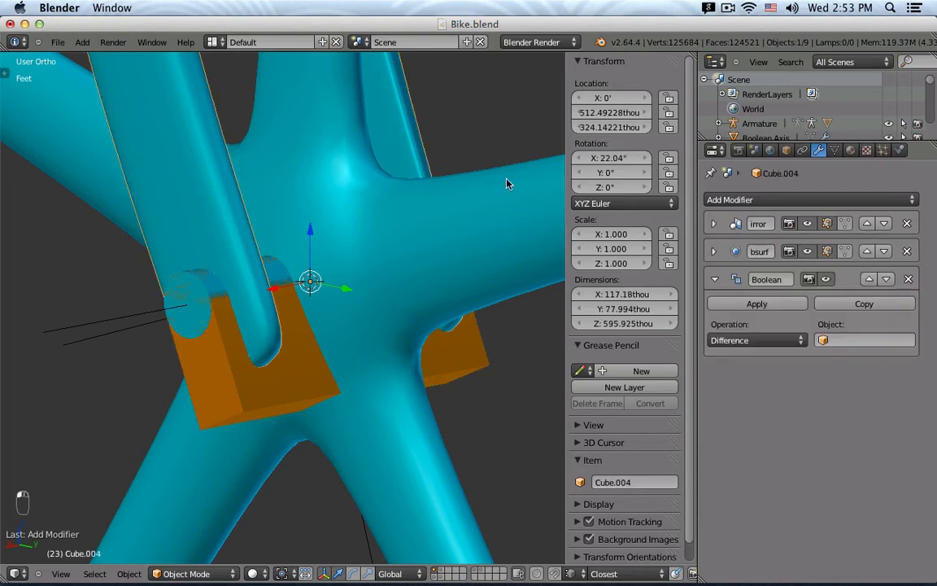
{"action": "left_click", "coordinate": [870, 340]}
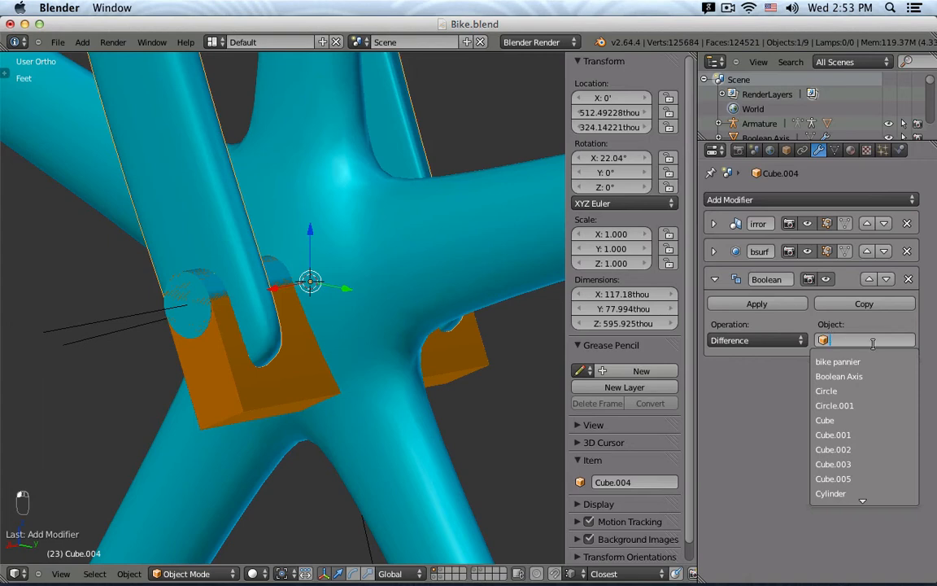
{"action": "type", "text": "bo"}
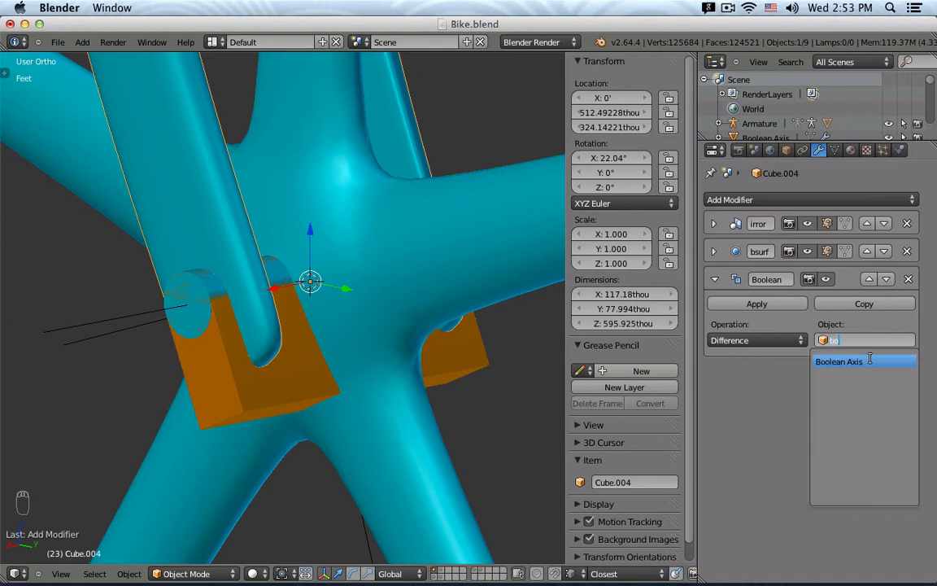
{"action": "left_click", "coordinate": [869, 361]}
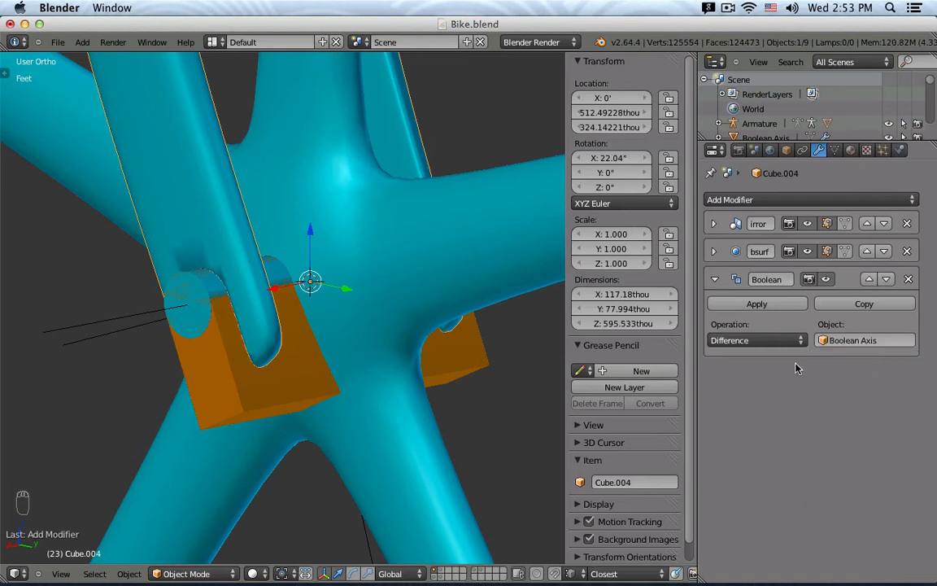
Move the Boolean Axis block to hidden layer 12 and inspect the cut at the fork's lower end.
{"action": "right_click", "coordinate": [497, 379]}
{"action": "key", "text": "m"}
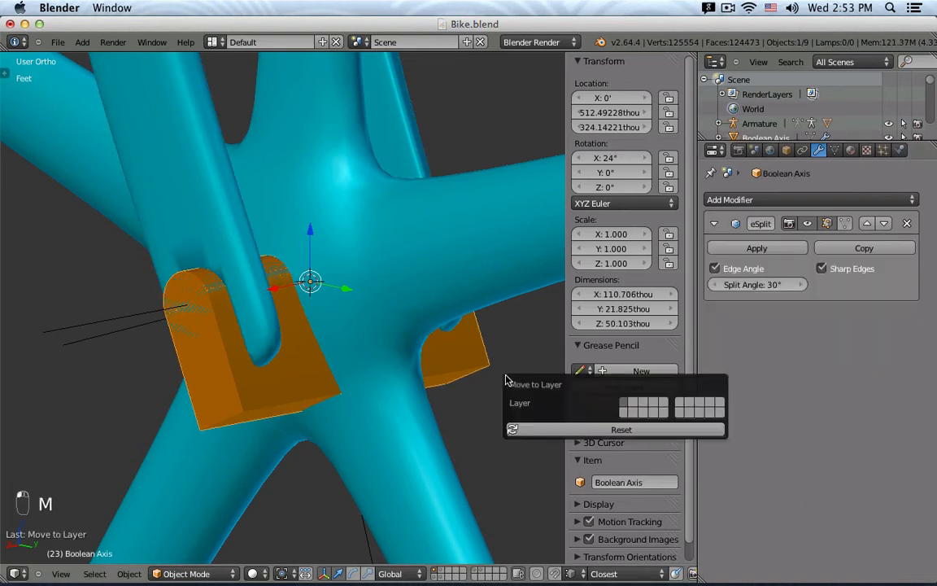
{"action": "left_click", "coordinate": [634, 413]}
{"action": "middle_click_drag", "start_coordinate": [261, 362], "coordinate": [376, 310]}
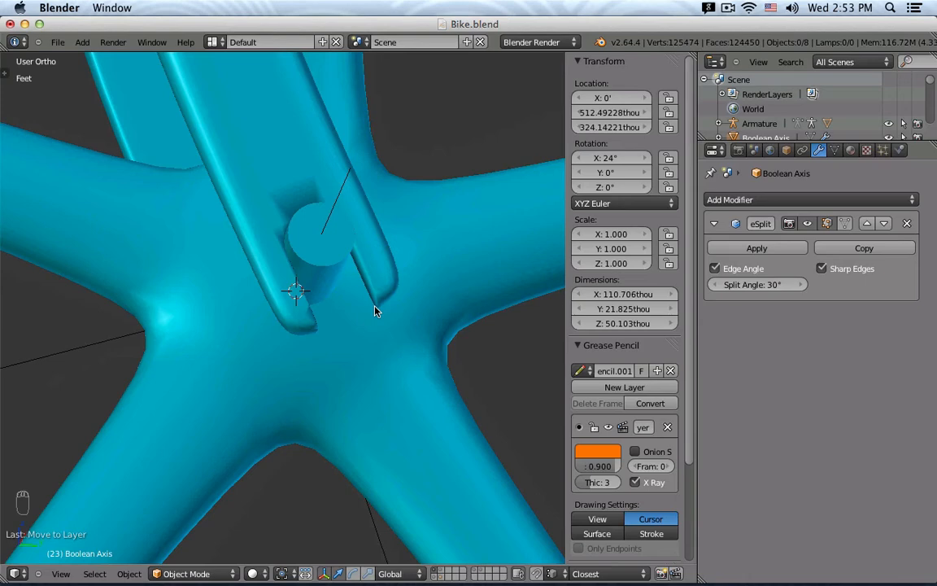
{"action": "middle_click_drag", "start_coordinate": [376, 310], "coordinate": [316, 293]}
{"action": "middle_click_drag", "start_coordinate": [374, 278], "coordinate": [216, 324]}
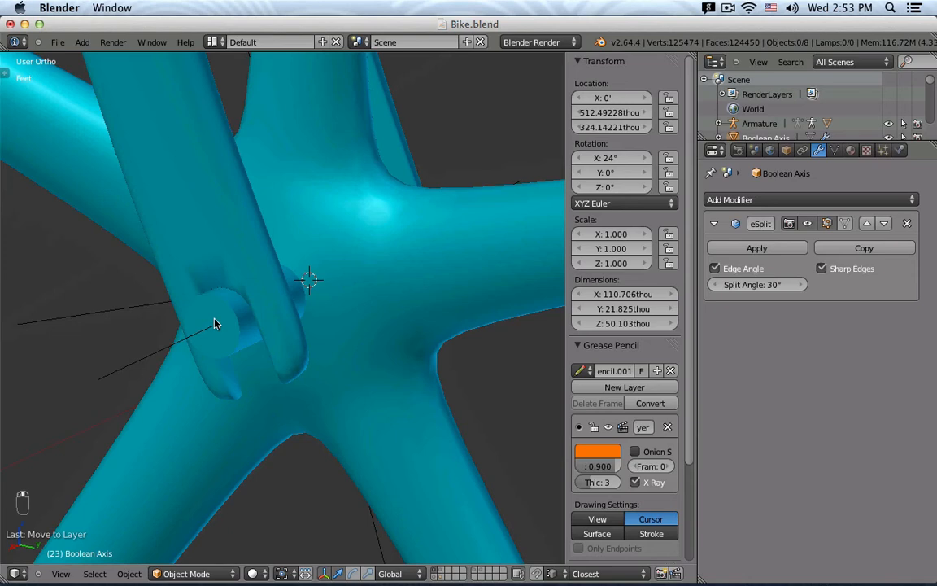
{"action": "middle_click_drag", "start_coordinate": [215, 323], "coordinate": [217, 313]}
Add an Edge Split modifier to the fork after its Boolean modifier.
{"action": "right_click", "coordinate": [163, 166]}
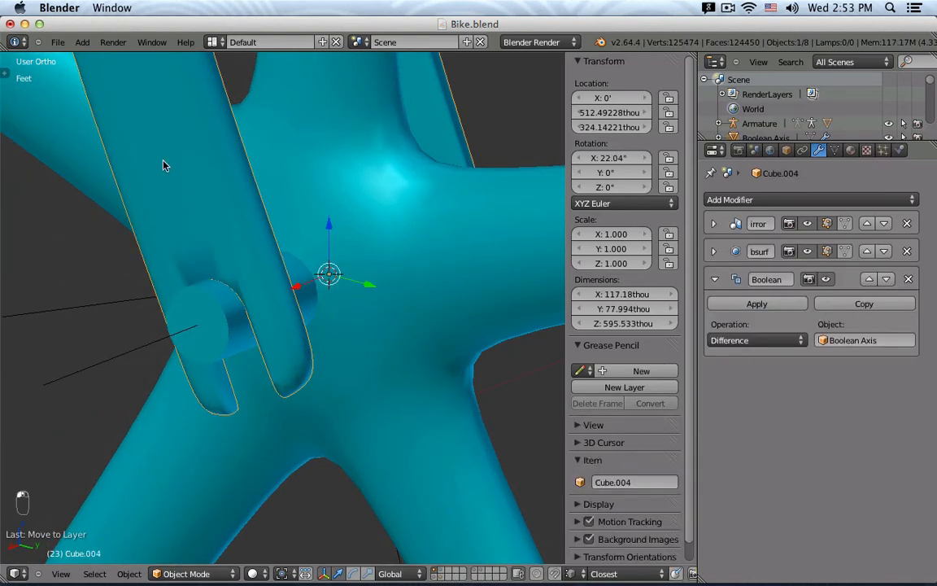
{"action": "left_click", "coordinate": [809, 204]}
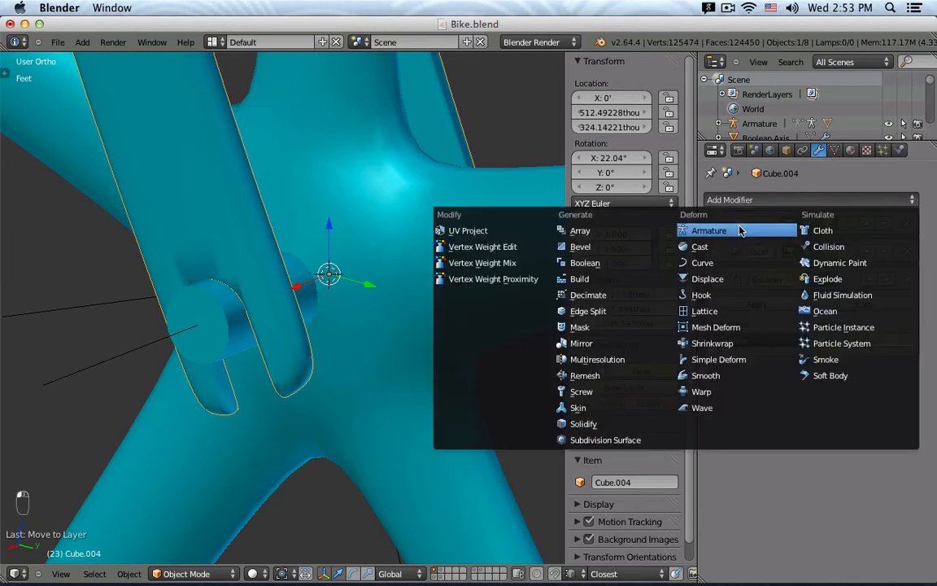
{"action": "left_click", "coordinate": [617, 314]}
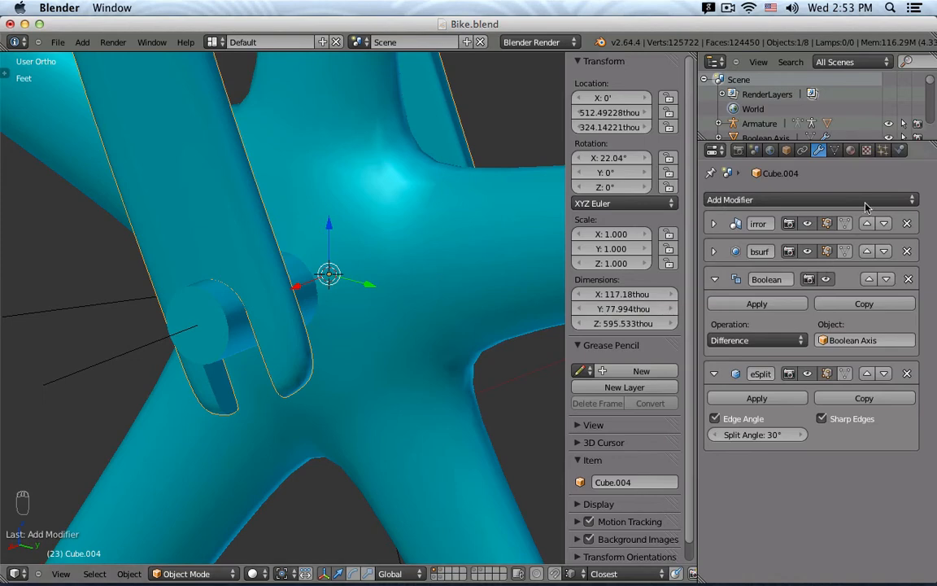
Add a second material slot to the fork and assign the Boolean Axis material to it.
{"action": "left_click", "coordinate": [850, 150]}
{"action": "middle_click_drag", "start_coordinate": [320, 392], "coordinate": [442, 285]}
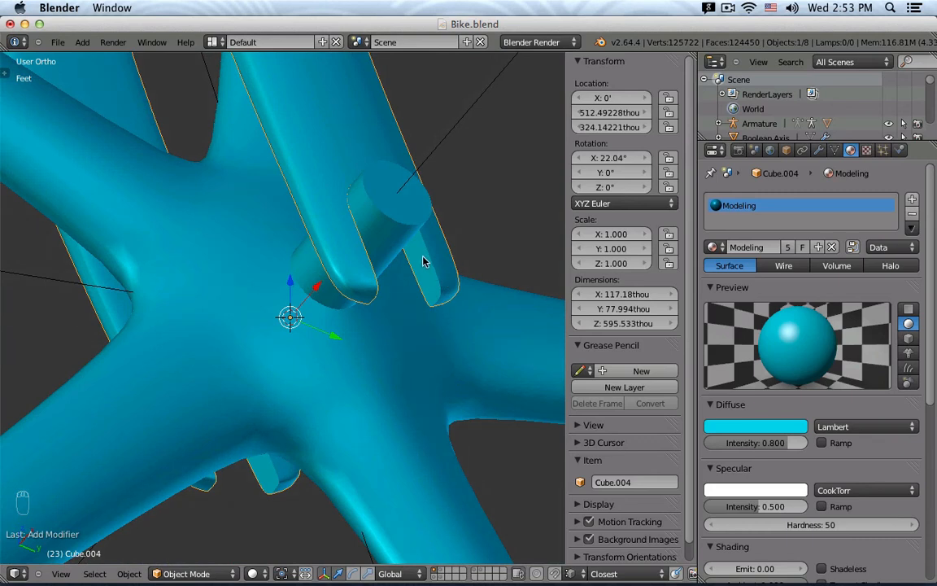
{"action": "left_click", "coordinate": [912, 200]}
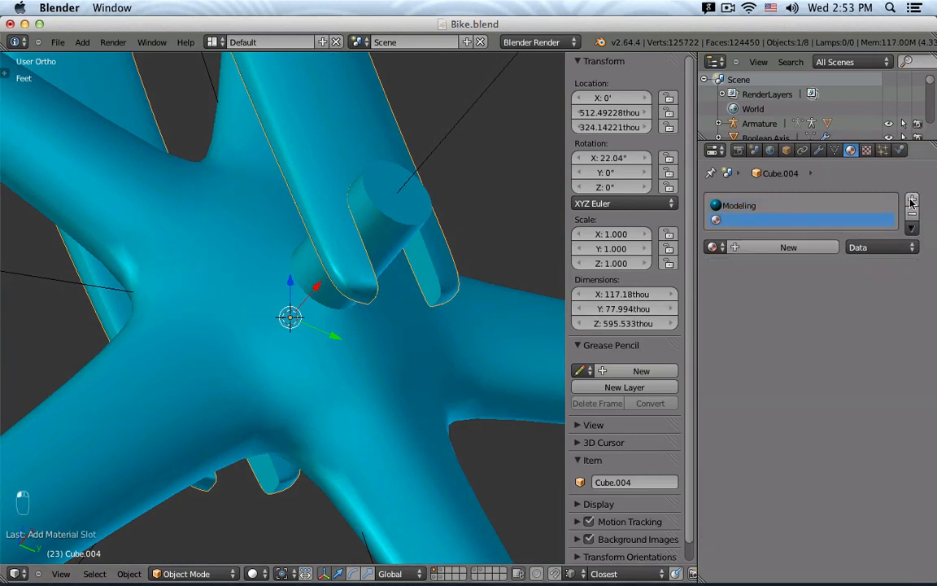
{"action": "left_click", "coordinate": [712, 248]}
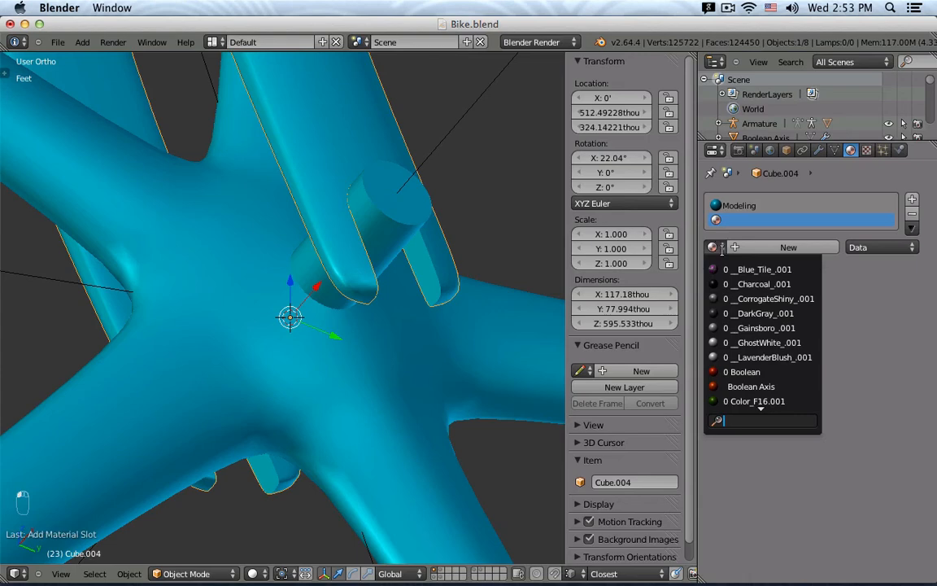
{"action": "left_click", "coordinate": [782, 386]}
Hide the axle cylinder and inspect the slots cut in both fork legs.
{"action": "middle_click_drag", "start_coordinate": [502, 310], "coordinate": [355, 341]}
{"action": "right_click", "coordinate": [158, 238]}
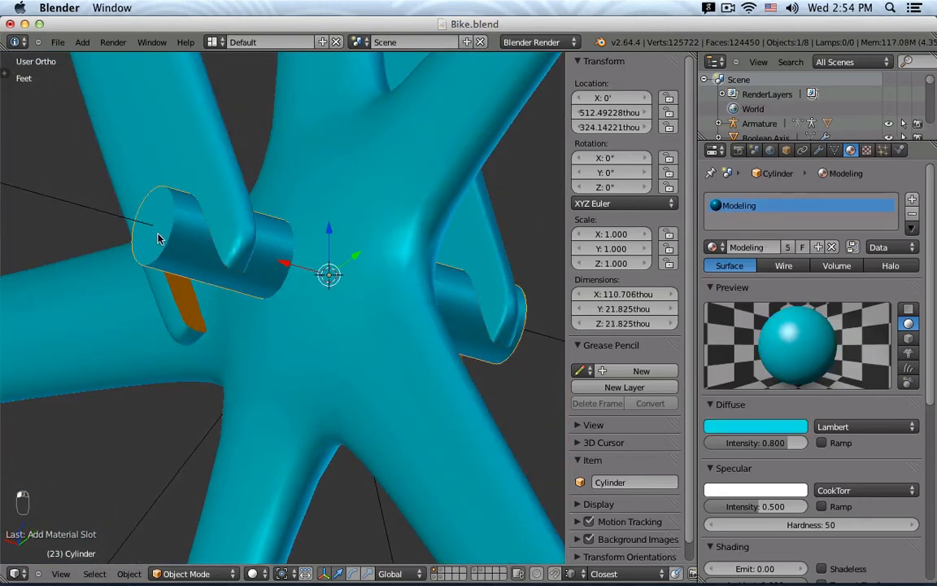
{"action": "key", "text": "h"}
{"action": "middle_click_drag", "start_coordinate": [158, 239], "coordinate": [415, 232]}
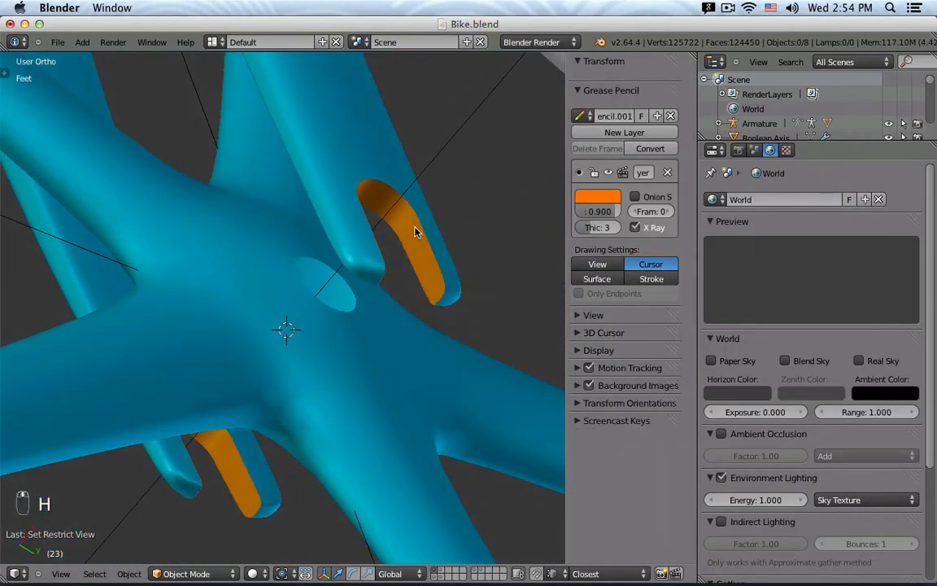
{"action": "middle_click_drag", "start_coordinate": [401, 193], "coordinate": [432, 363]}
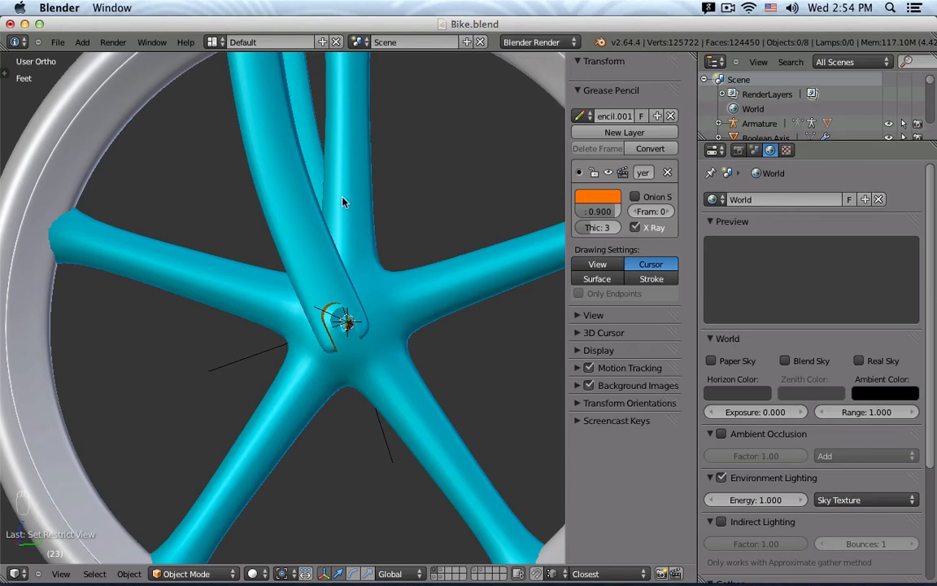
Review the fork's modifier stack and examine its slotted ends in wireframe and solid shading.
{"action": "right_click", "coordinate": [257, 172]}
{"action": "left_click", "coordinate": [818, 149]}
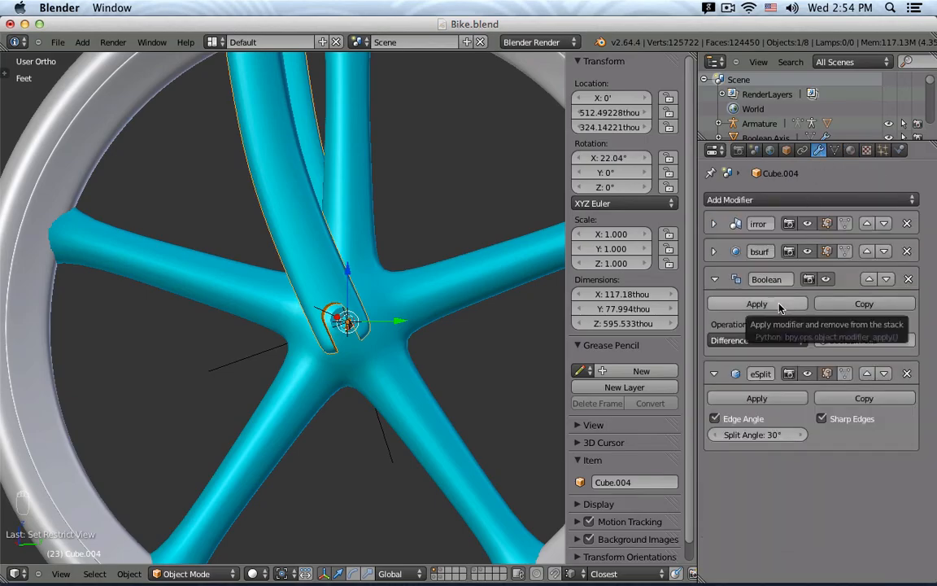
{"action": "key", "text": "z"}
{"action": "scroll", "coordinate": [321, 301], "scroll_direction": "up", "scroll_amount": 8}
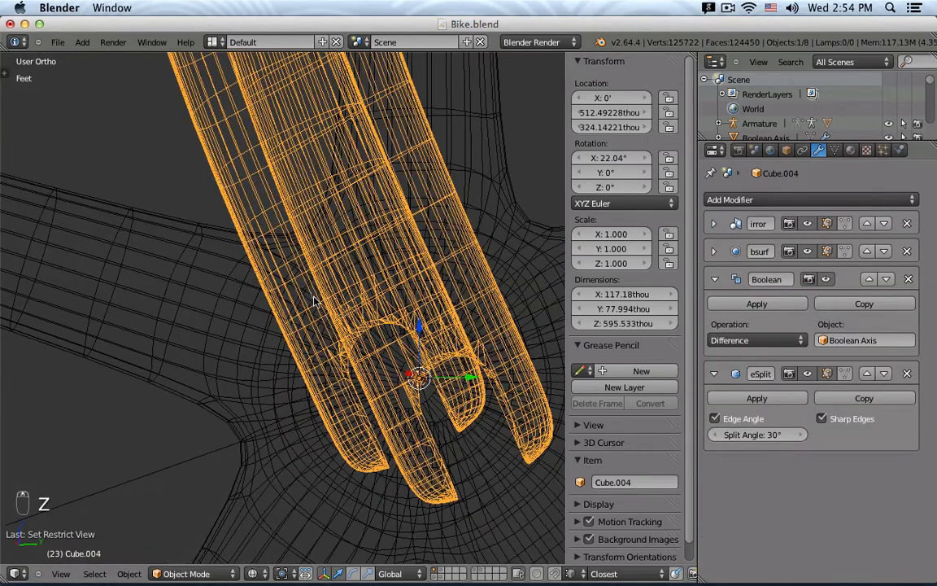
{"action": "middle_click_drag", "start_coordinate": [289, 286], "coordinate": [289, 258]}
{"action": "key", "text": "z"}
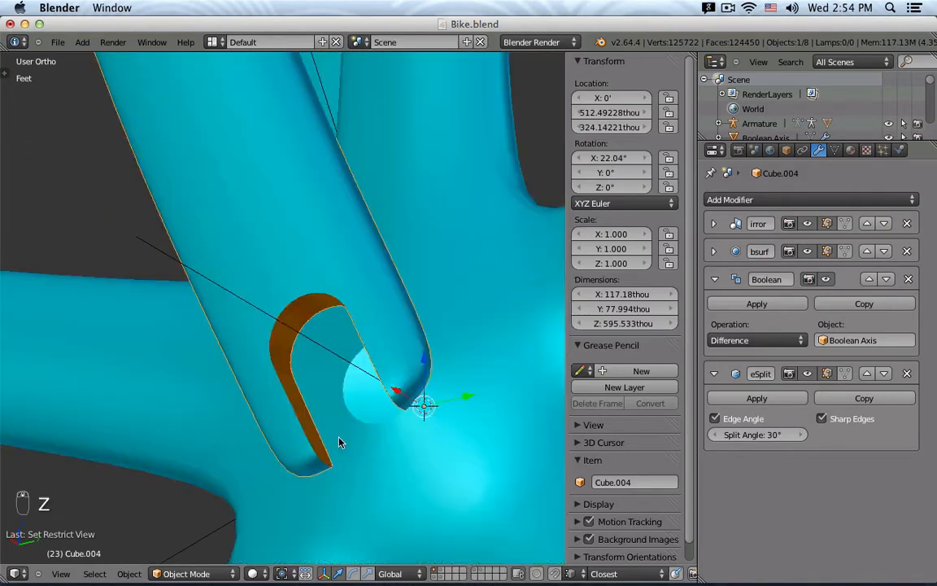
{"action": "middle_click_drag", "start_coordinate": [338, 443], "coordinate": [340, 420]}
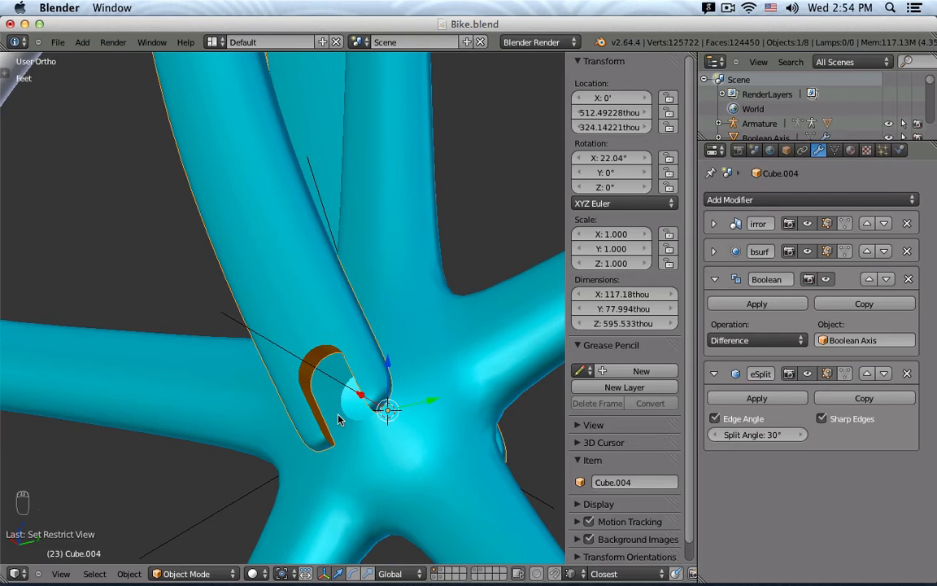
Scribble Grease Pencil marks on the fork leg at both sides of the axle slot, and delete the annotation layer.
{"action": "middle_click_drag", "start_coordinate": [338, 420], "coordinate": [376, 367]}
{"action": "key", "text": "d"}
{"action": "left_click_drag", "start_coordinate": [356, 326], "coordinate": [383, 392]}
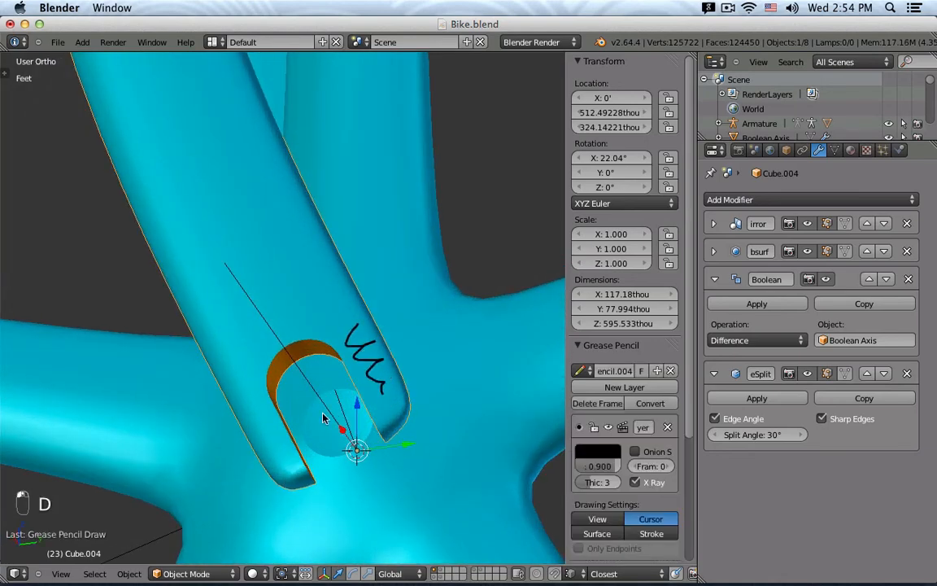
{"action": "key", "text": "d"}
{"action": "left_click_drag", "start_coordinate": [242, 385], "coordinate": [287, 474]}
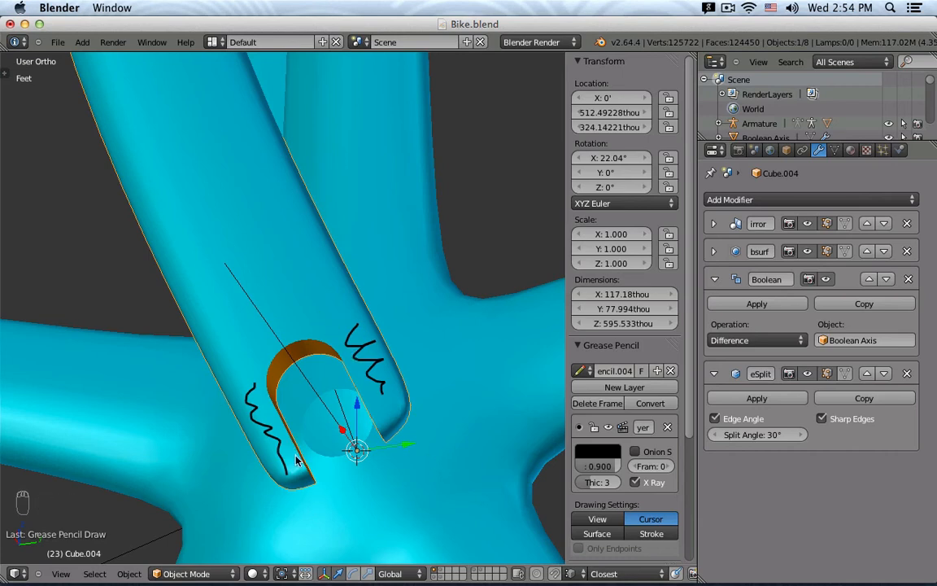
{"action": "left_click", "coordinate": [668, 427]}
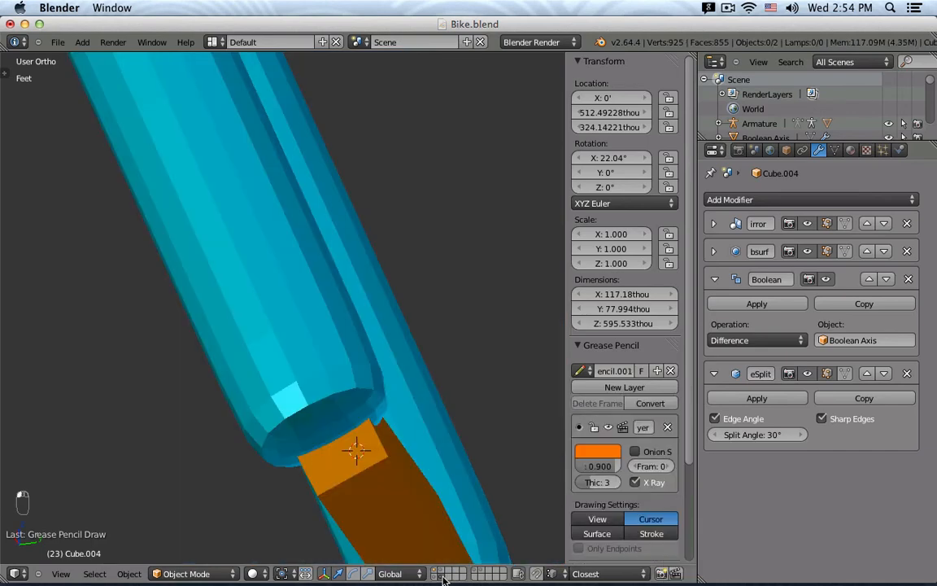
Select the Boolean Axis block on its separate layer and examine how it crosses the fork legs in wireframe and solid shading.
{"action": "mouse_move", "coordinate": [358, 354]}
{"action": "middle_mouse_down"}
{"action": "mouse_move", "coordinate": [301, 391]}
{"action": "mouse_move", "coordinate": [407, 457]}
{"action": "middle_mouse_up"}
{"action": "right_click", "coordinate": [407, 458]}
{"action": "key", "text": "z"}
{"action": "scroll", "coordinate": [406, 451], "scroll_direction": "up", "scroll_amount": 8}
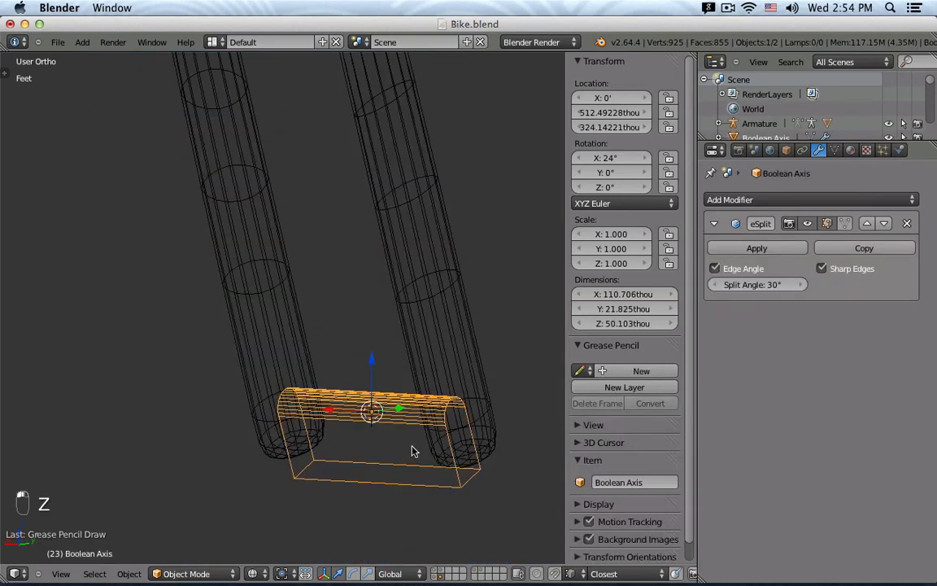
{"action": "key", "text": "z"}
{"action": "scroll", "coordinate": [301, 411], "scroll_direction": "down", "scroll_amount": 4}
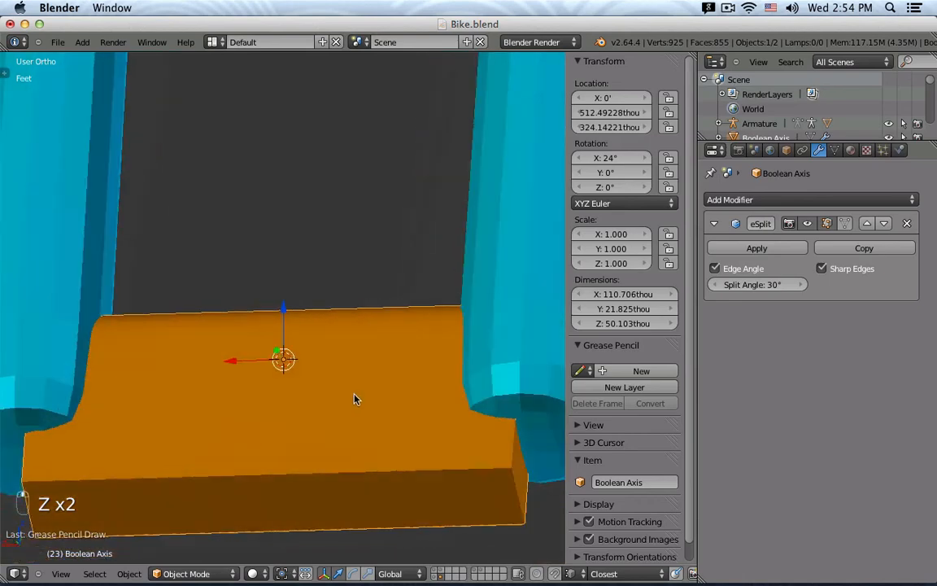
{"action": "key", "text": "z"}
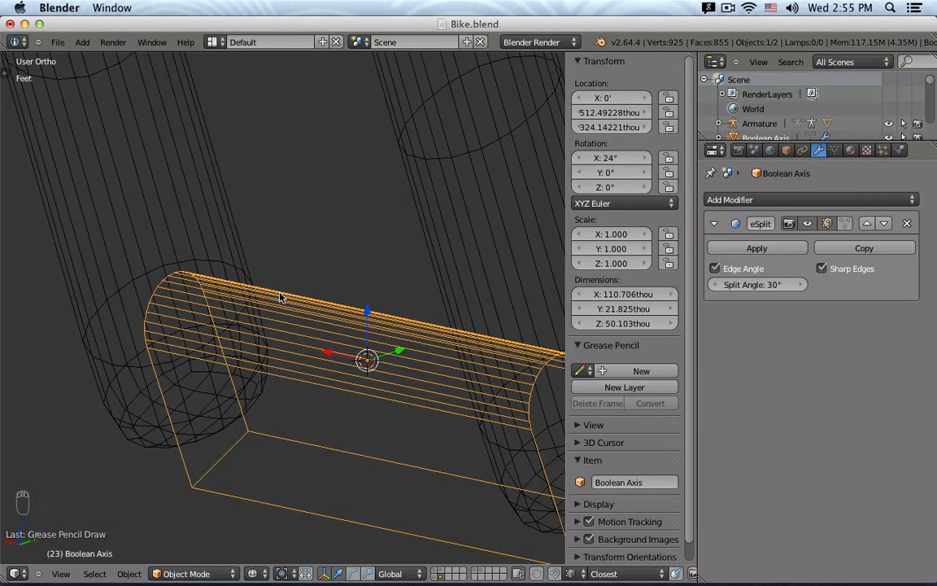
Return to the front wheel's layer in solid shading and select the fork to inspect its slotted end.
{"action": "left_click", "coordinate": [436, 570]}
{"action": "key", "text": "z"}
{"action": "middle_click_drag", "start_coordinate": [249, 368], "coordinate": [253, 348]}
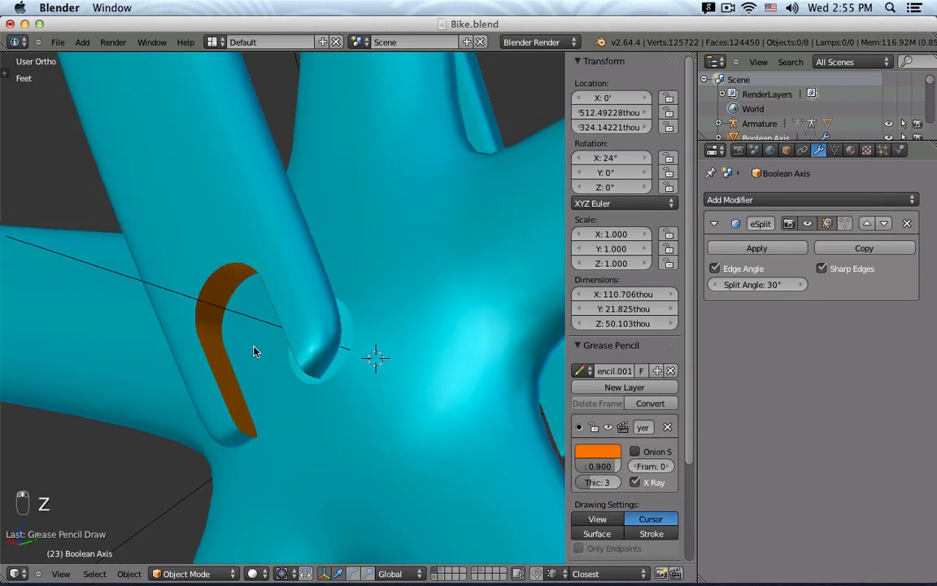
{"action": "right_click", "coordinate": [223, 130]}
{"action": "scroll", "coordinate": [288, 270], "scroll_direction": "down", "scroll_amount": 5}
{"action": "middle_click_drag", "start_coordinate": [288, 275], "coordinate": [296, 279]}
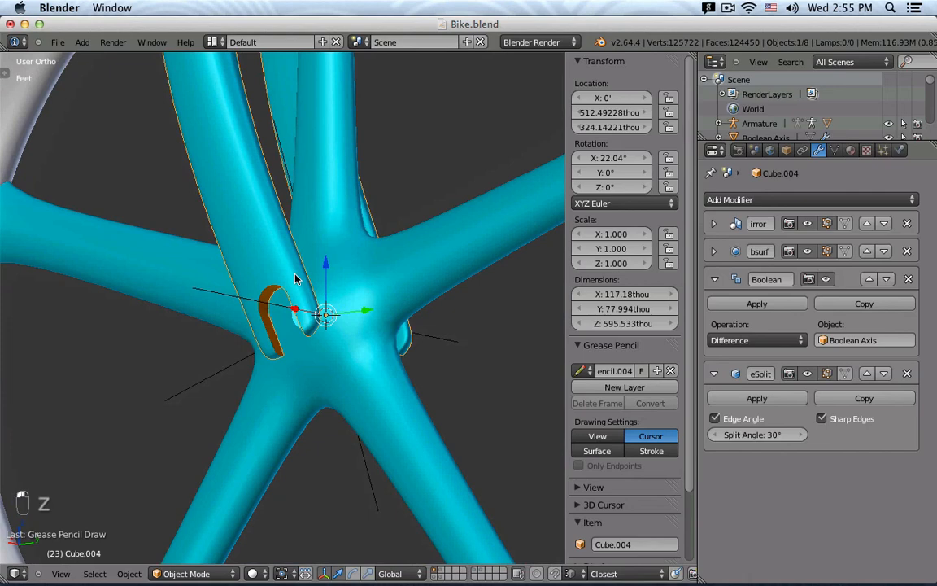
{"action": "scroll", "coordinate": [289, 274], "scroll_direction": "down", "scroll_amount": 4}
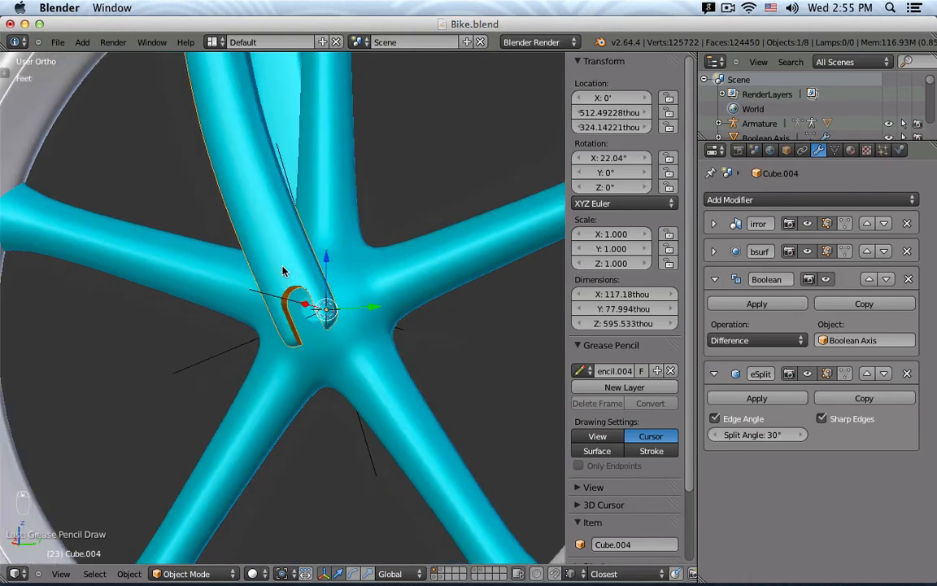
Unhide all hidden objects, deselect everything, and inspect the fork and wheel from the right side and other angles.
{"action": "key", "text": "KP_1"}
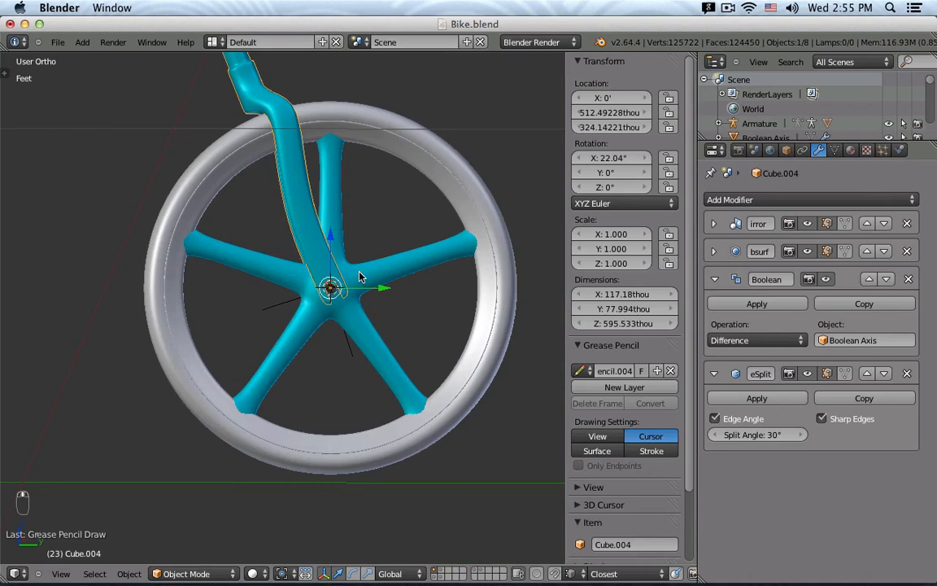
{"action": "key", "text": "KP_3"}
{"action": "key", "text": "alt+h"}
{"action": "key", "text": "a"}
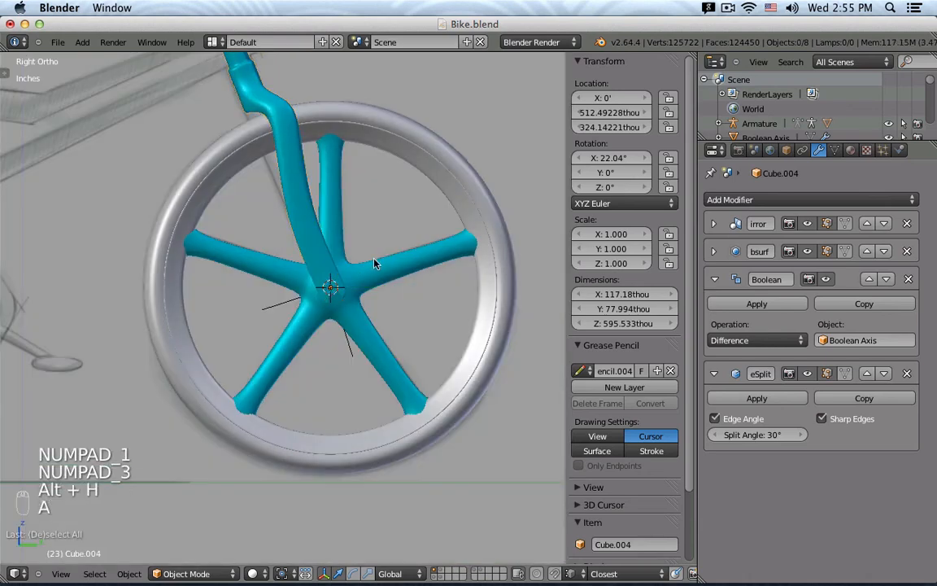
{"action": "middle_click_drag", "start_coordinate": [377, 261], "coordinate": [324, 218]}
{"action": "scroll", "coordinate": [360, 270], "scroll_direction": "up", "scroll_amount": 5}
{"action": "scroll", "coordinate": [294, 256], "scroll_direction": "down", "scroll_amount": 5}
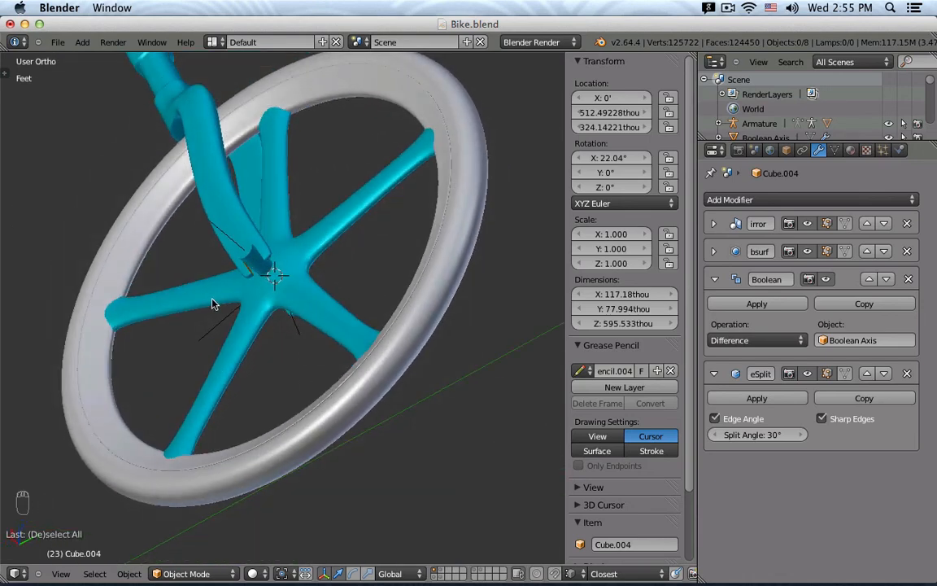
{"action": "middle_click_drag", "start_coordinate": [192, 266], "coordinate": [268, 293]}
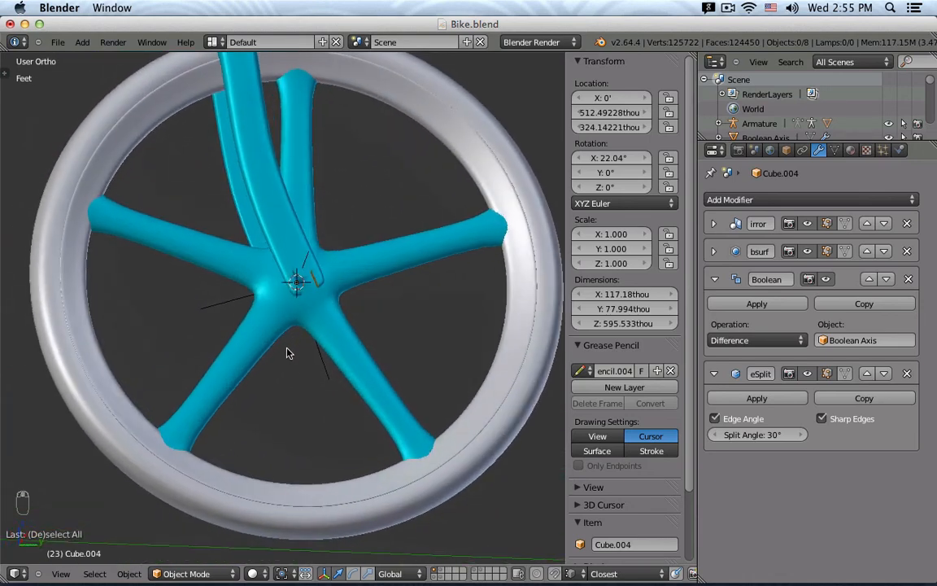
{"action": "middle_click_drag", "start_coordinate": [289, 259], "coordinate": [344, 317]}
{"action": "scroll", "coordinate": [344, 317], "scroll_direction": "down", "scroll_amount": 4}
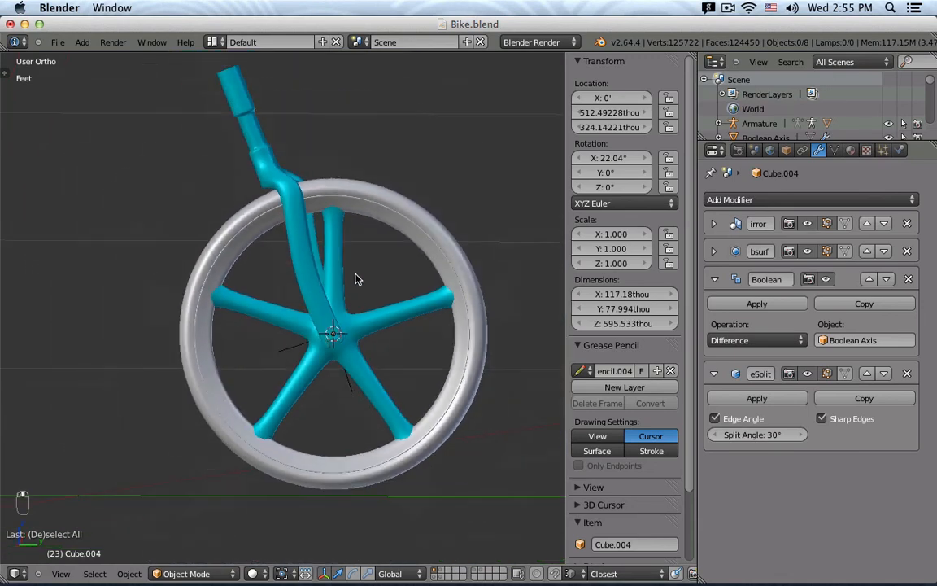